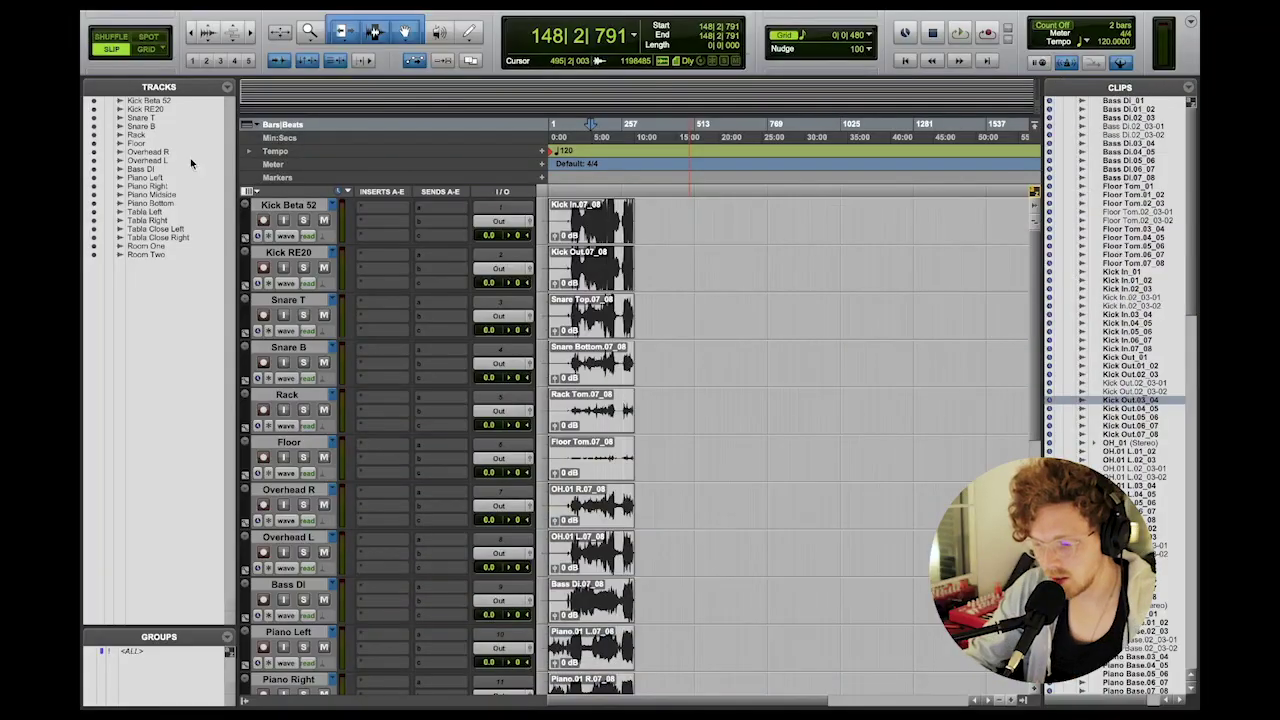
Step: Select the drum tracks from Kick Beta 52 through Overhead L and colour them orange
scroll(588, 315, "down", 5)
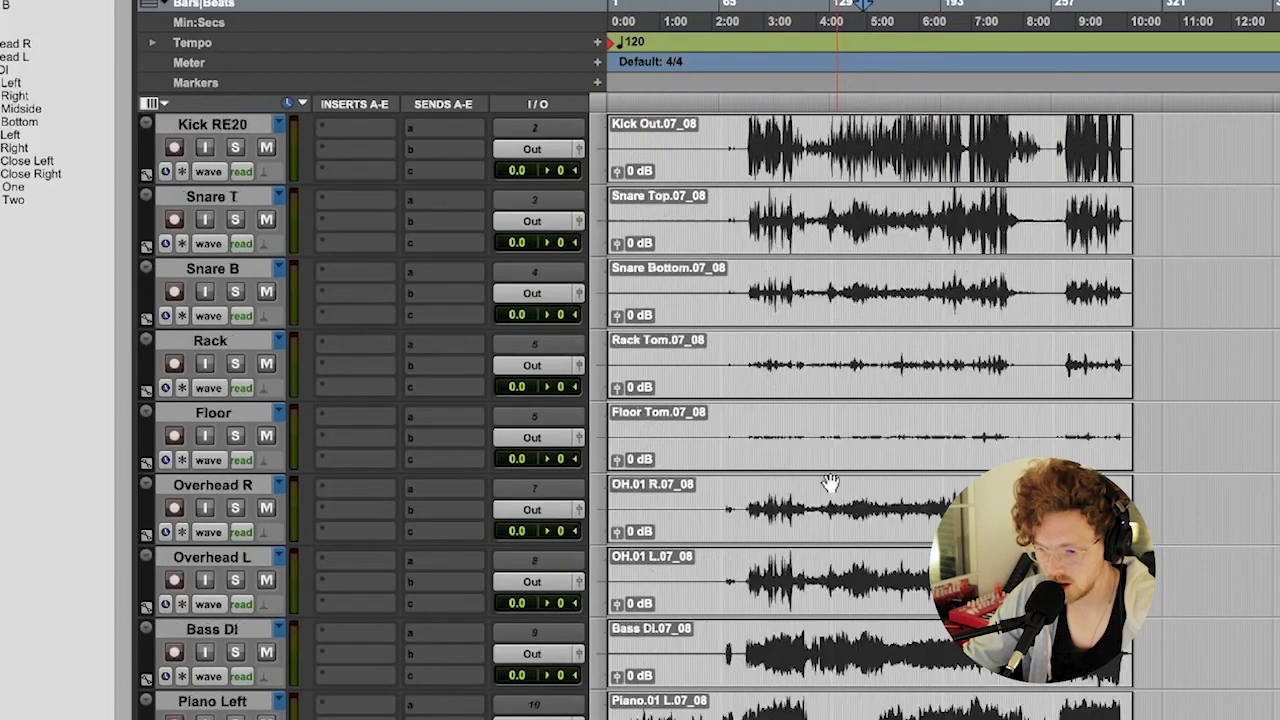
scroll(830, 483, "down", 5)
scroll(830, 483, "up", 6)
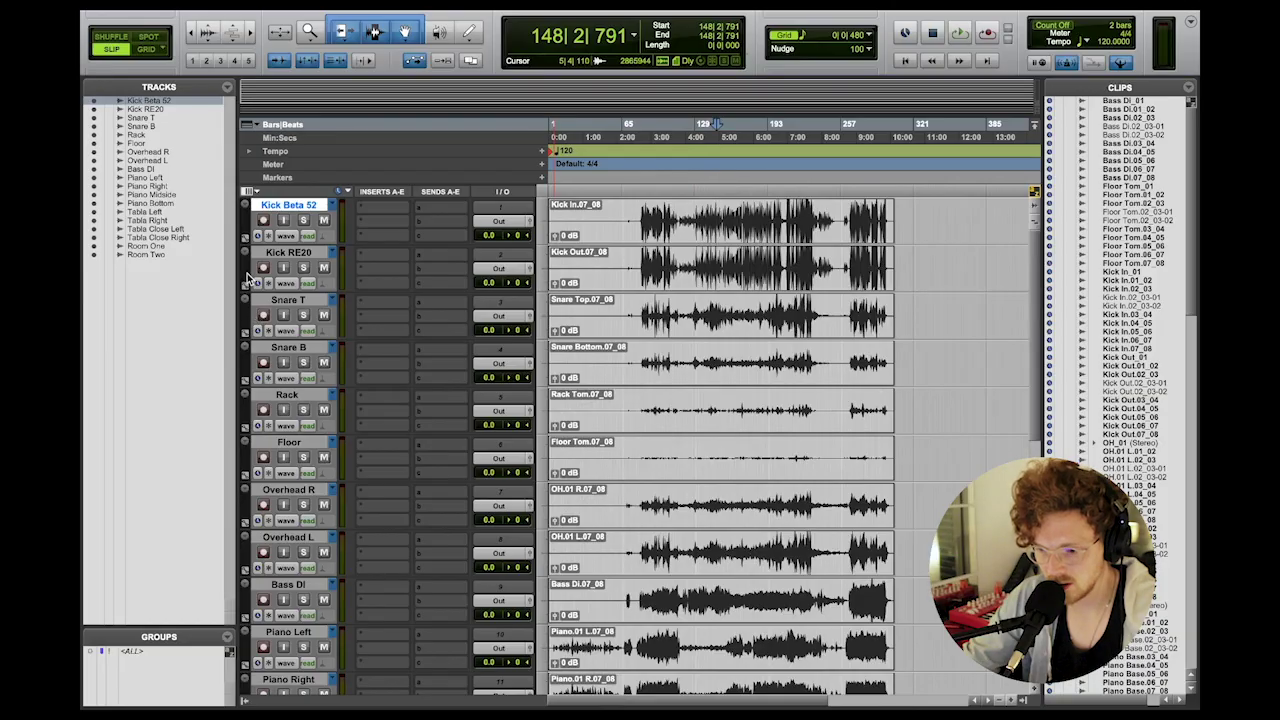
key("semicolon")
key("p")
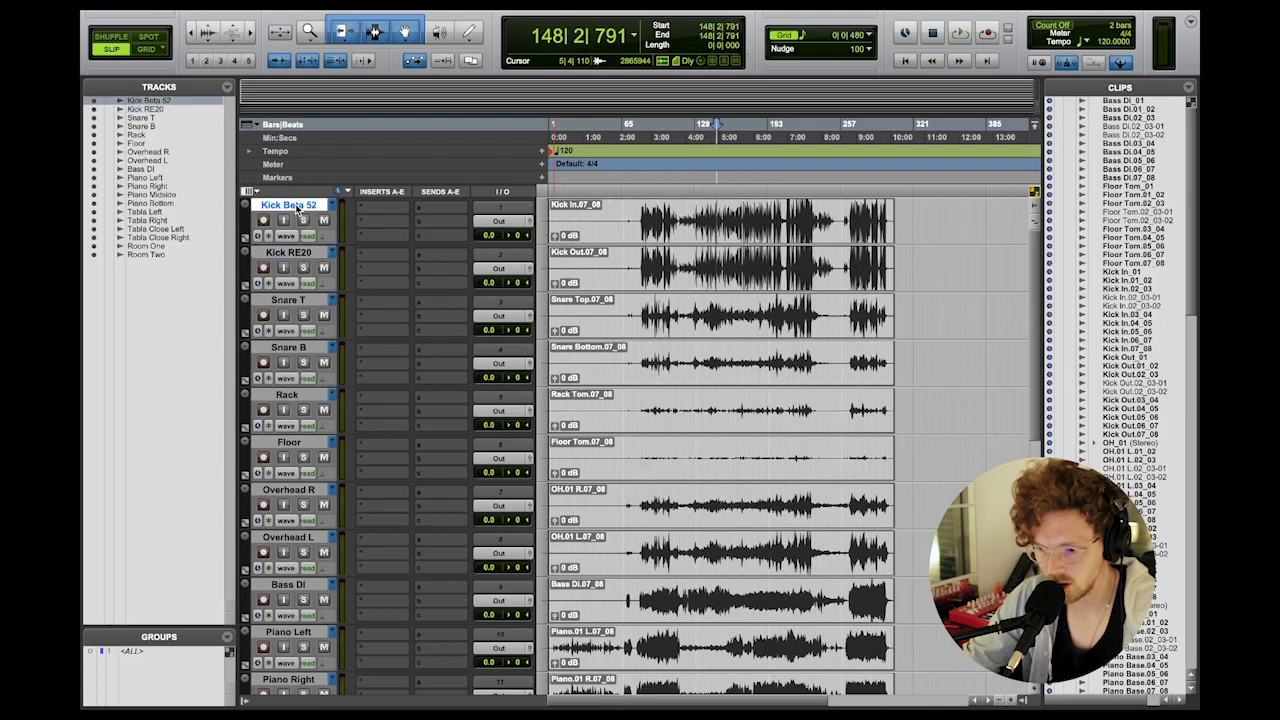
key("shift+semicolon")
left_click(277, 350, "shift")
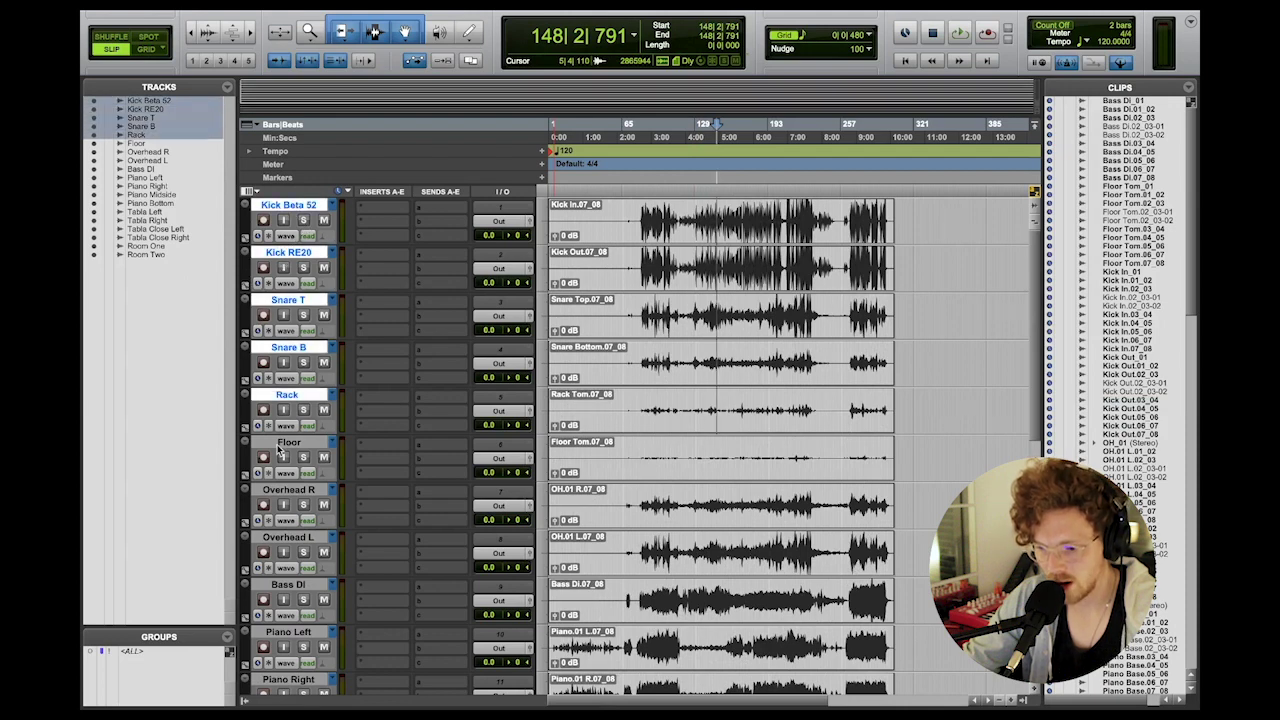
left_click(281, 446, "shift")
left_click(293, 543, "shift")
double_click(247, 552)
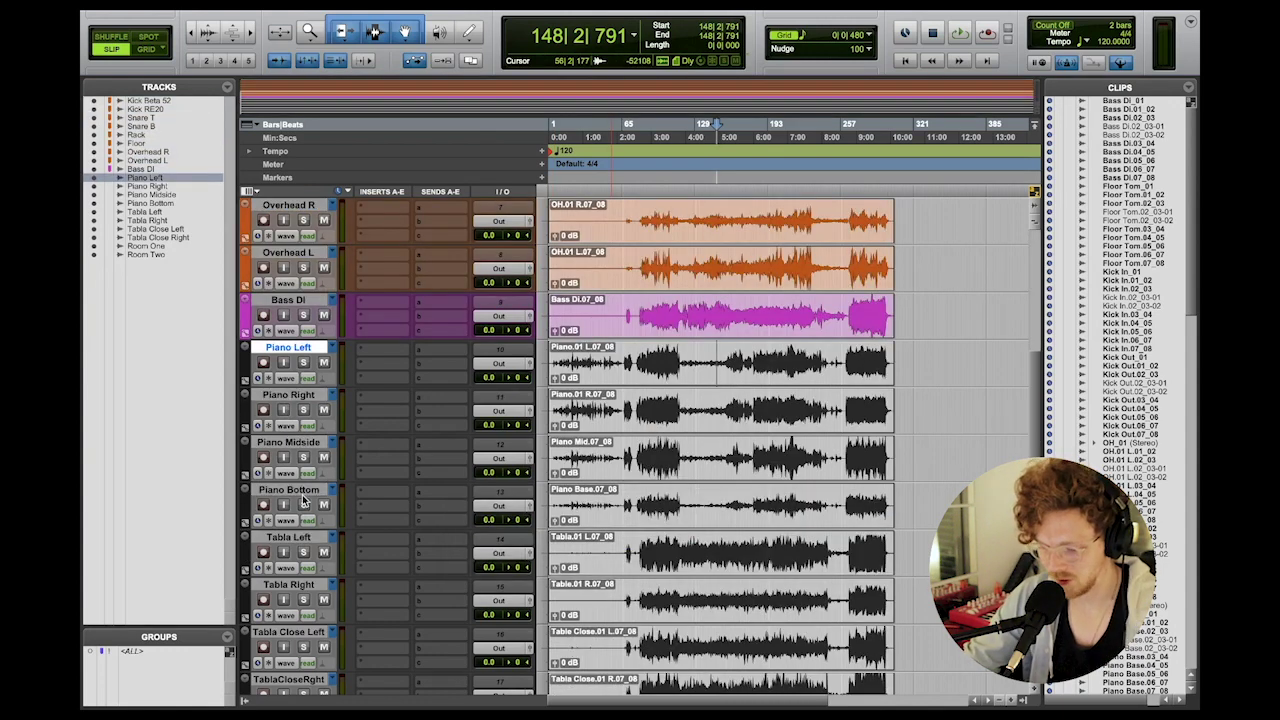
Step: Colour the four piano tracks green and the four tabla tracks light blue
left_click(290, 490, "shift")
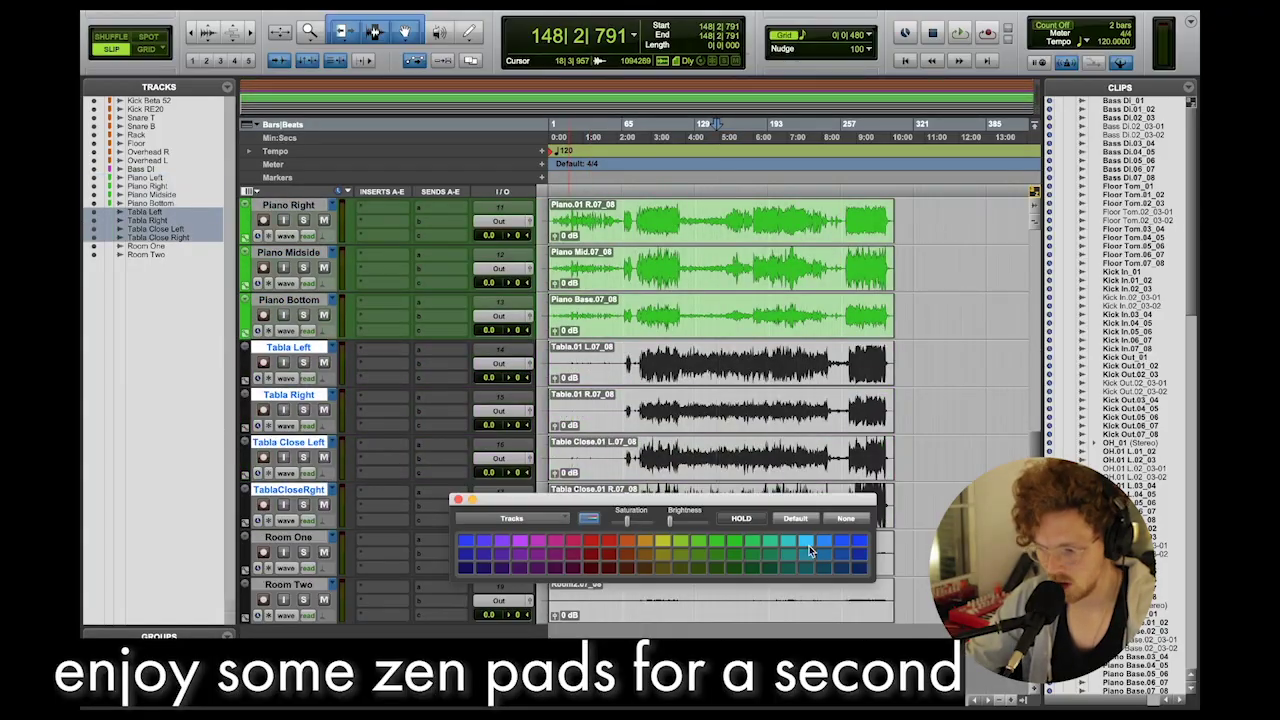
left_click(810, 550)
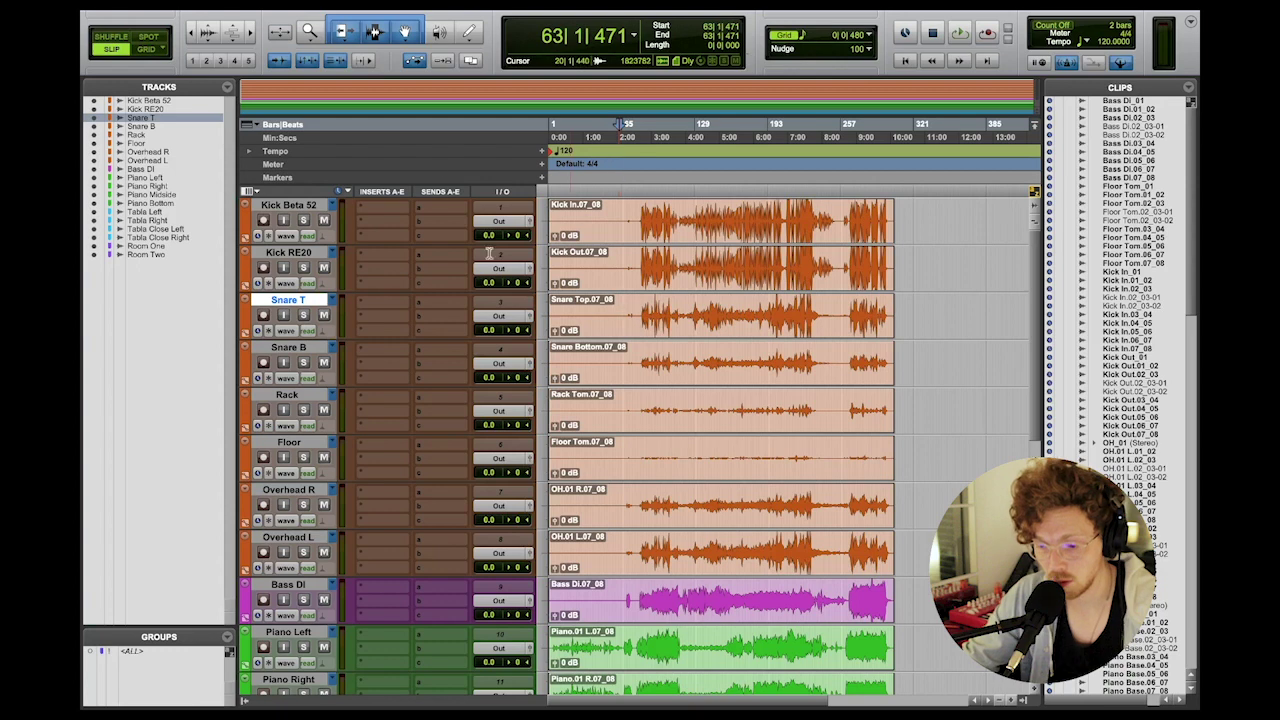
Step: Move the drum tracks from Kick Beta 52 through Overhead L into a new stereo routing folder named Drum Kit
left_click(318, 206, "shift")
left_click(280, 540, "shift")
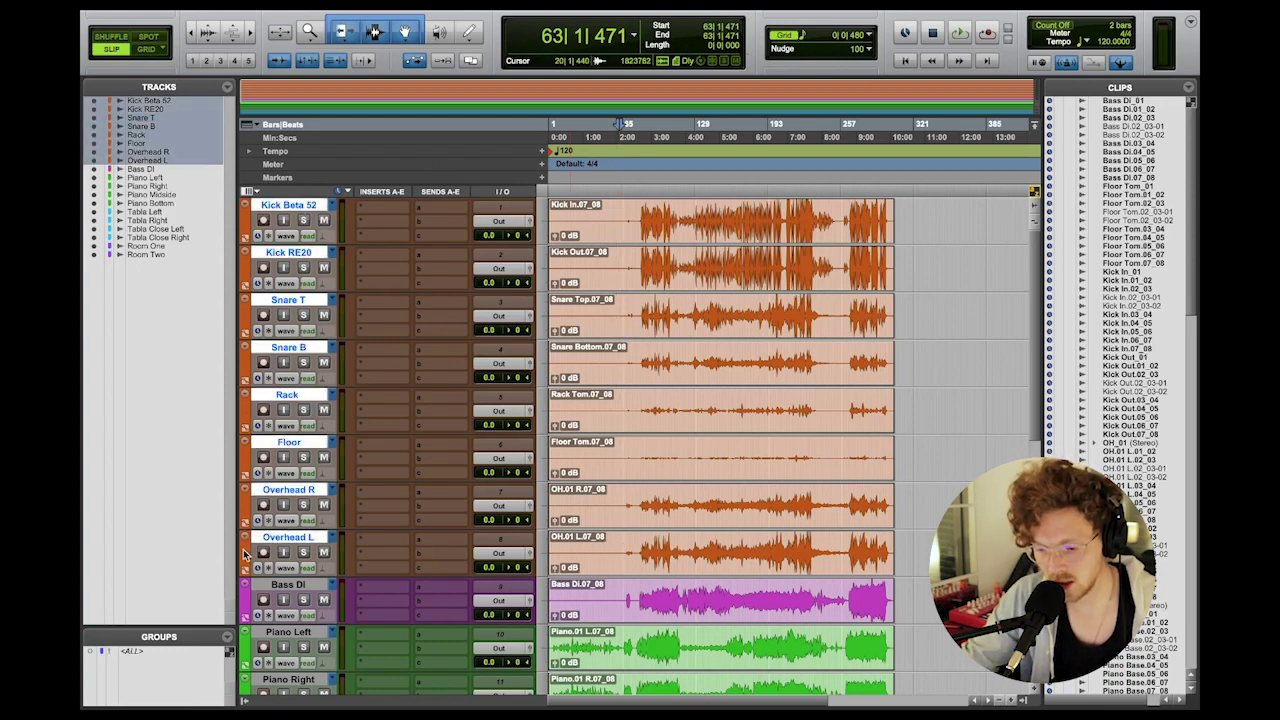
right_click(283, 538)
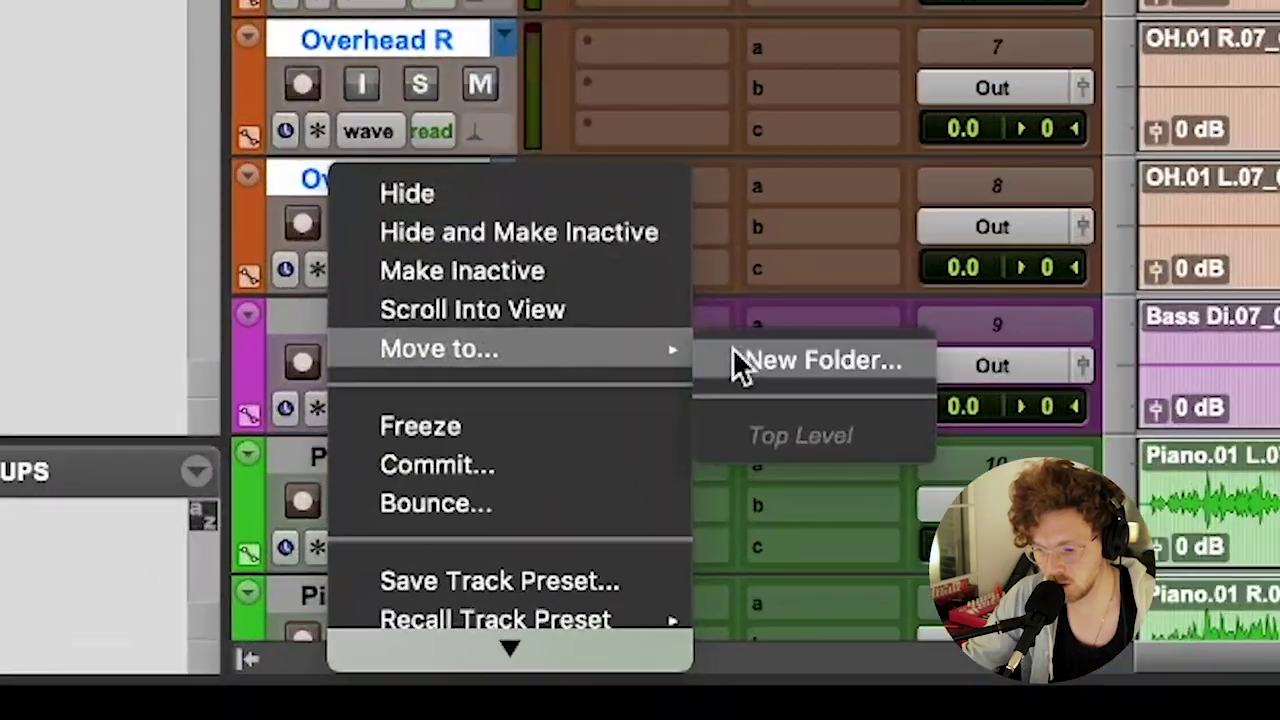
left_click(415, 600)
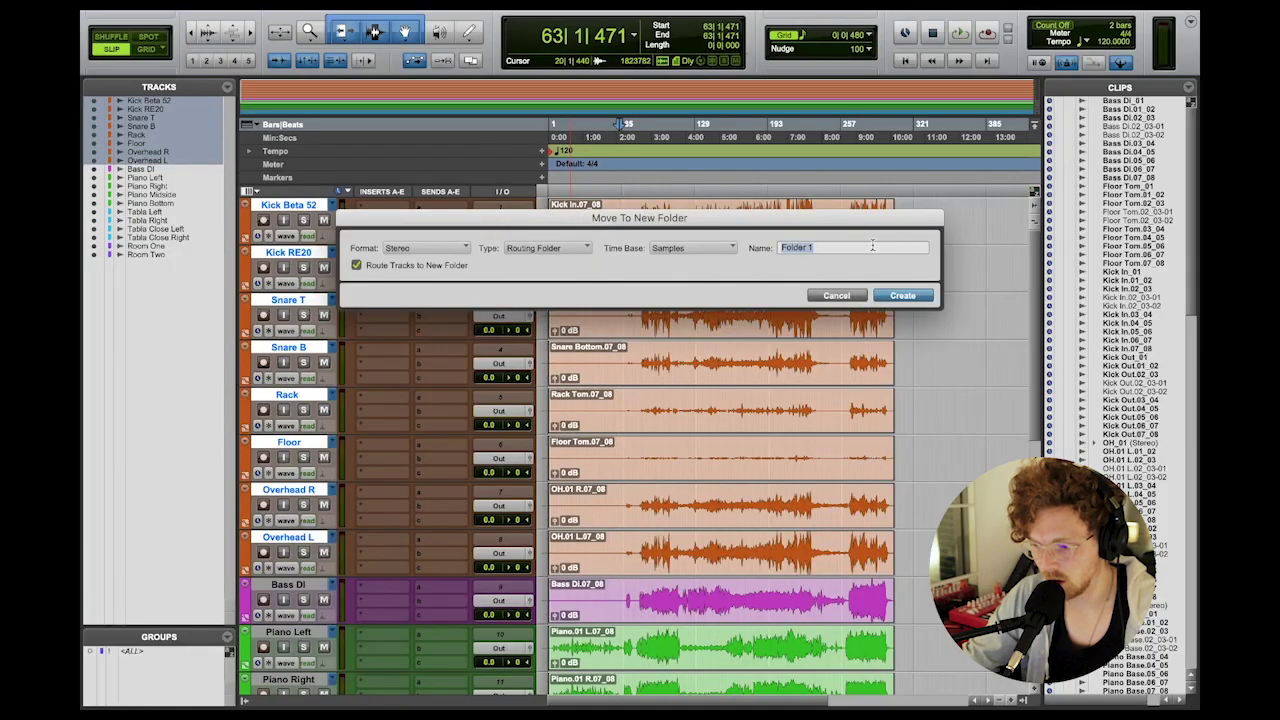
type("Drum Kit")
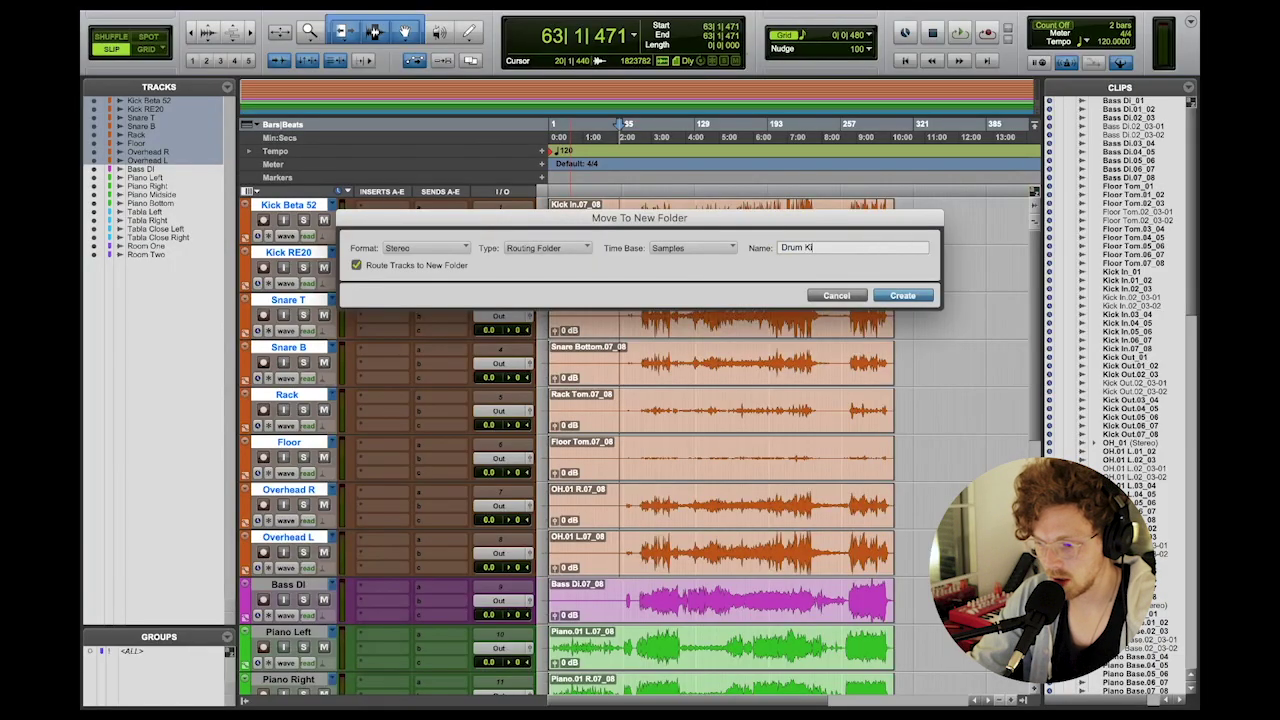
key("Return")
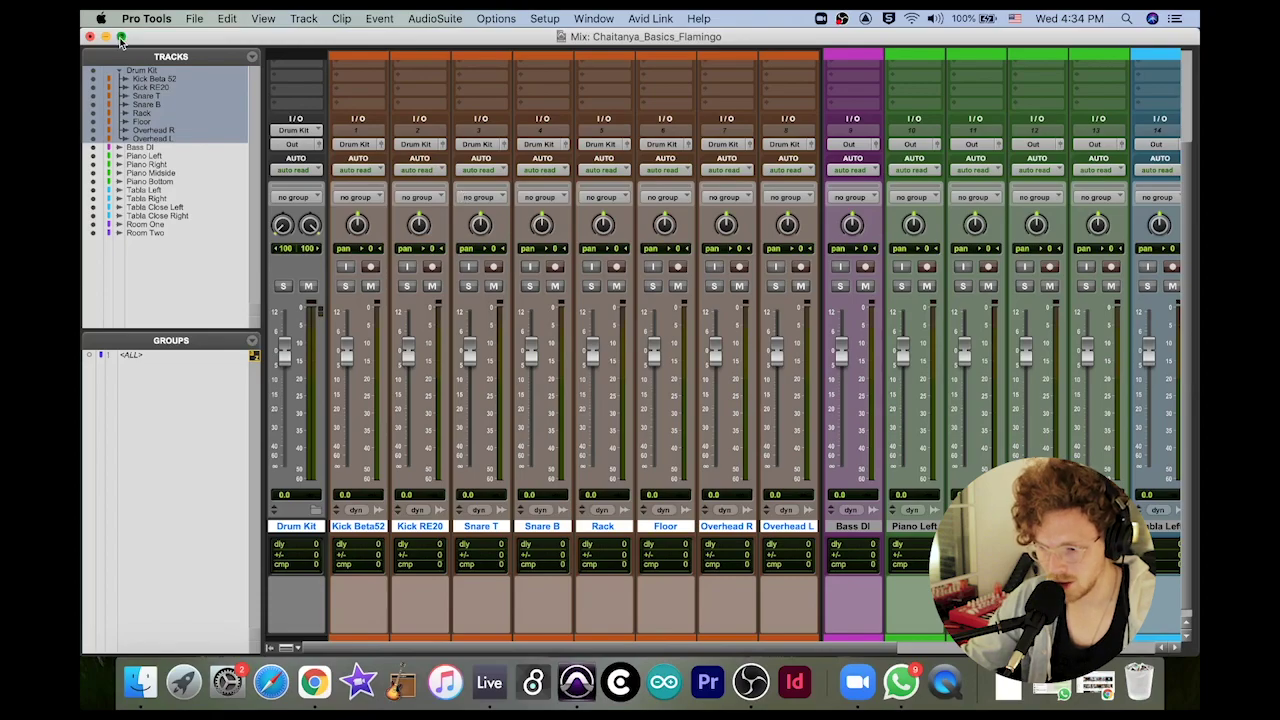
Step: Enlarge the Mix window and check the output bus assignment of the Kick Beta 52 track
left_click(121, 37)
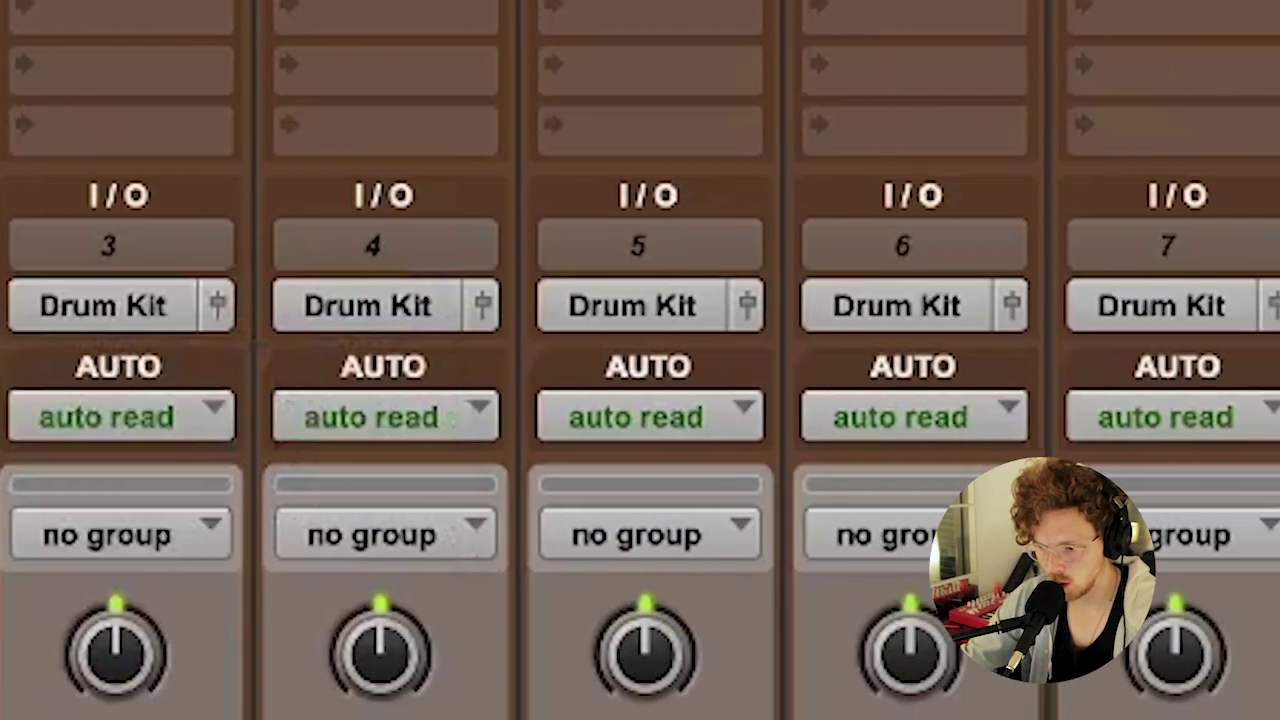
left_click(190, 305)
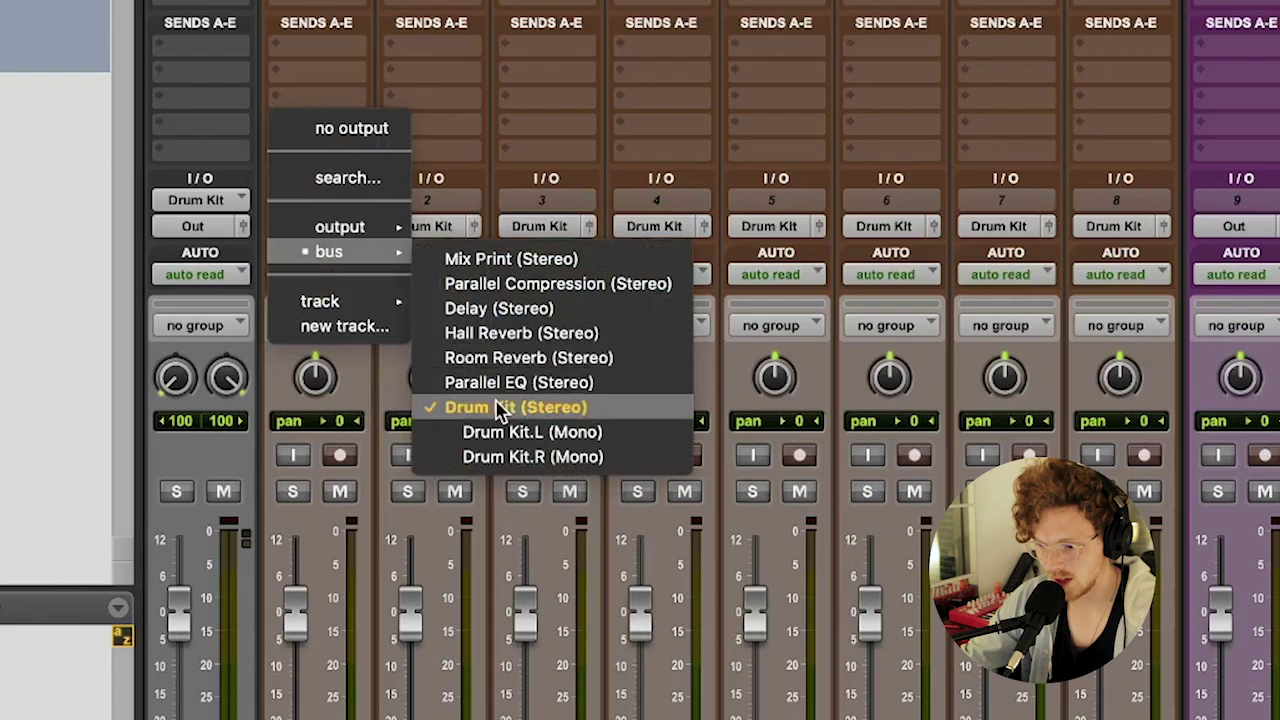
left_click(500, 409)
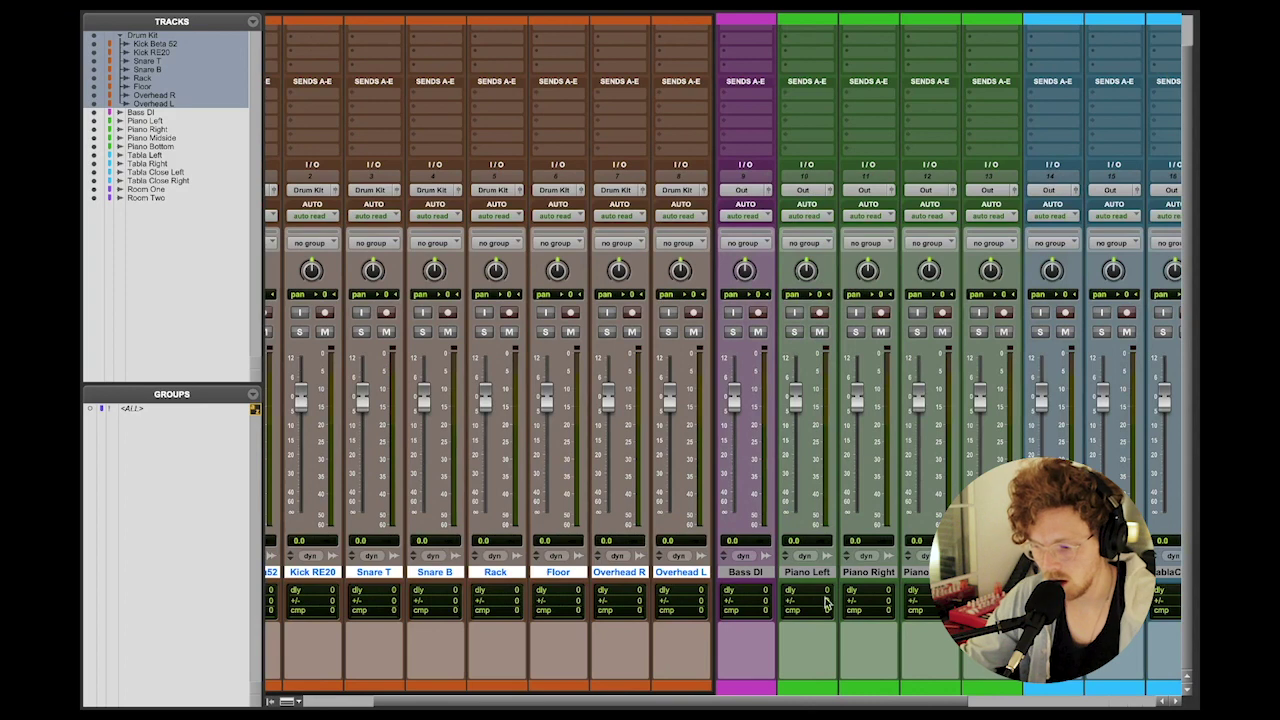
Step: Group the tracks from Piano Left through Piano Bottom into a routing folder named Piano
left_click(810, 578)
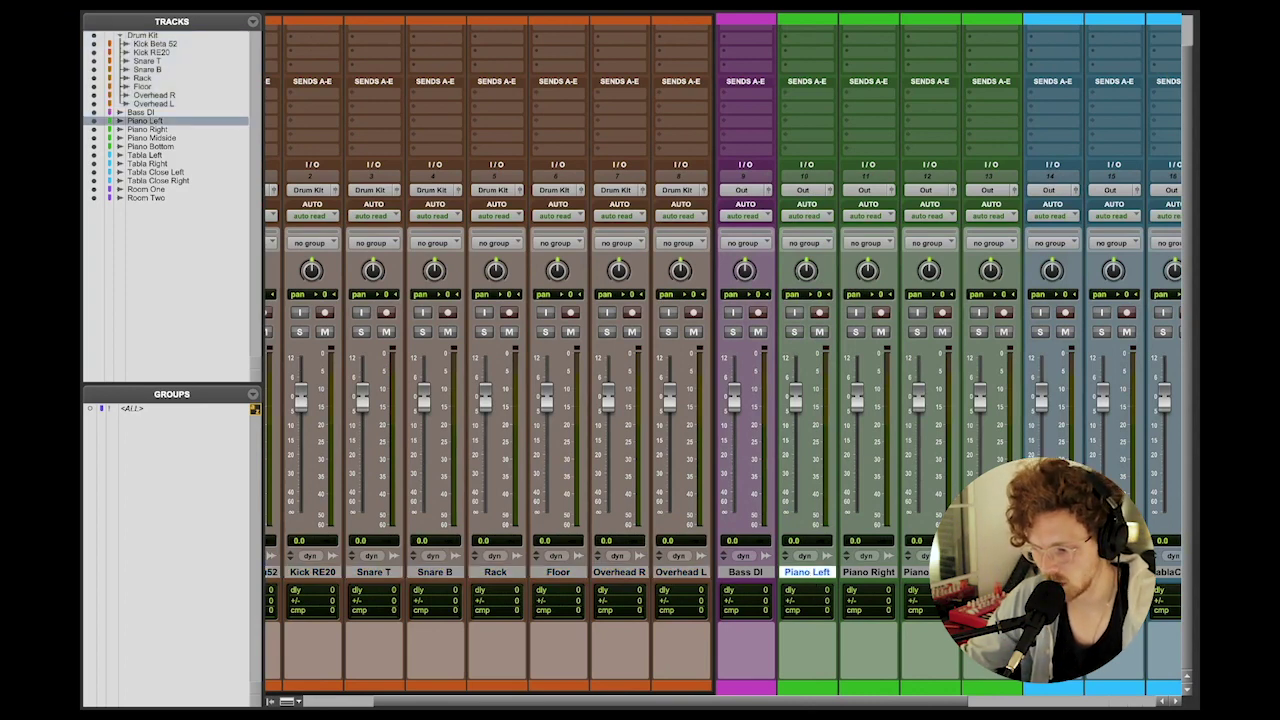
left_click(990, 572, "shift")
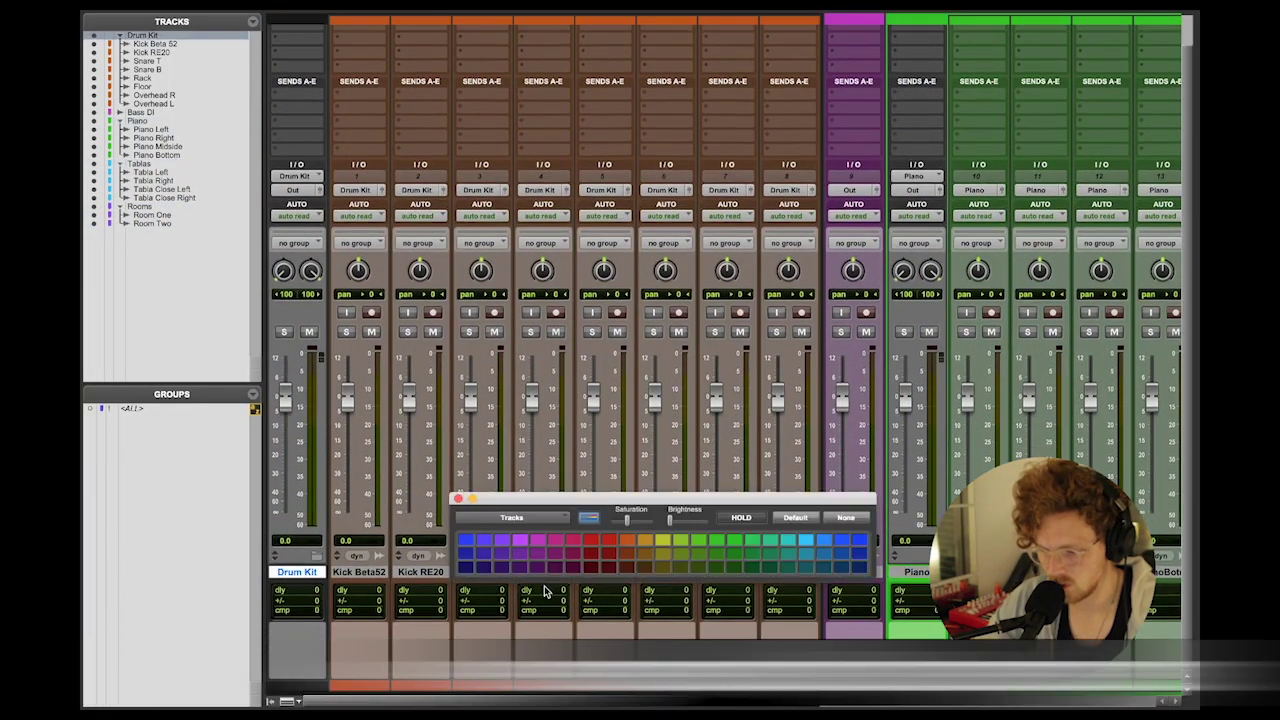
Step: Colour the Drum Kit folder orange, close the colour palette and review the coloured folders across the mixer
left_click(459, 499)
scroll(459, 499, "right", 10)
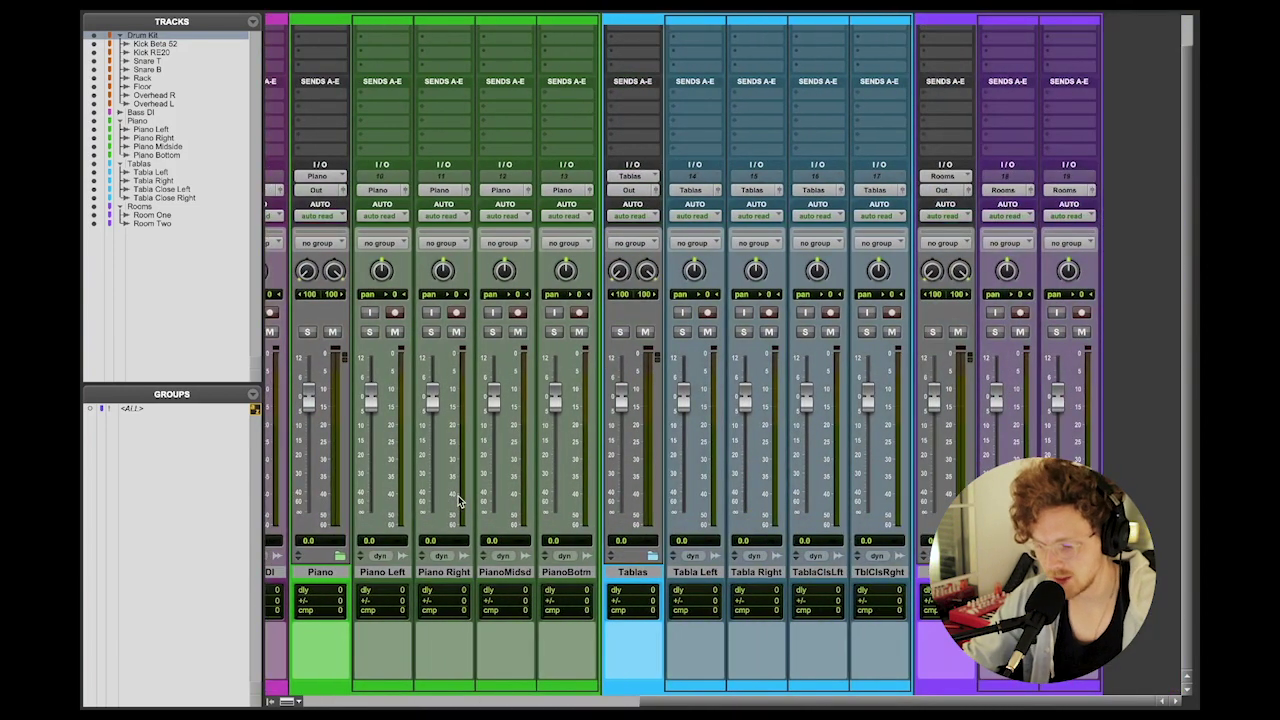
scroll(518, 540, "left", 10)
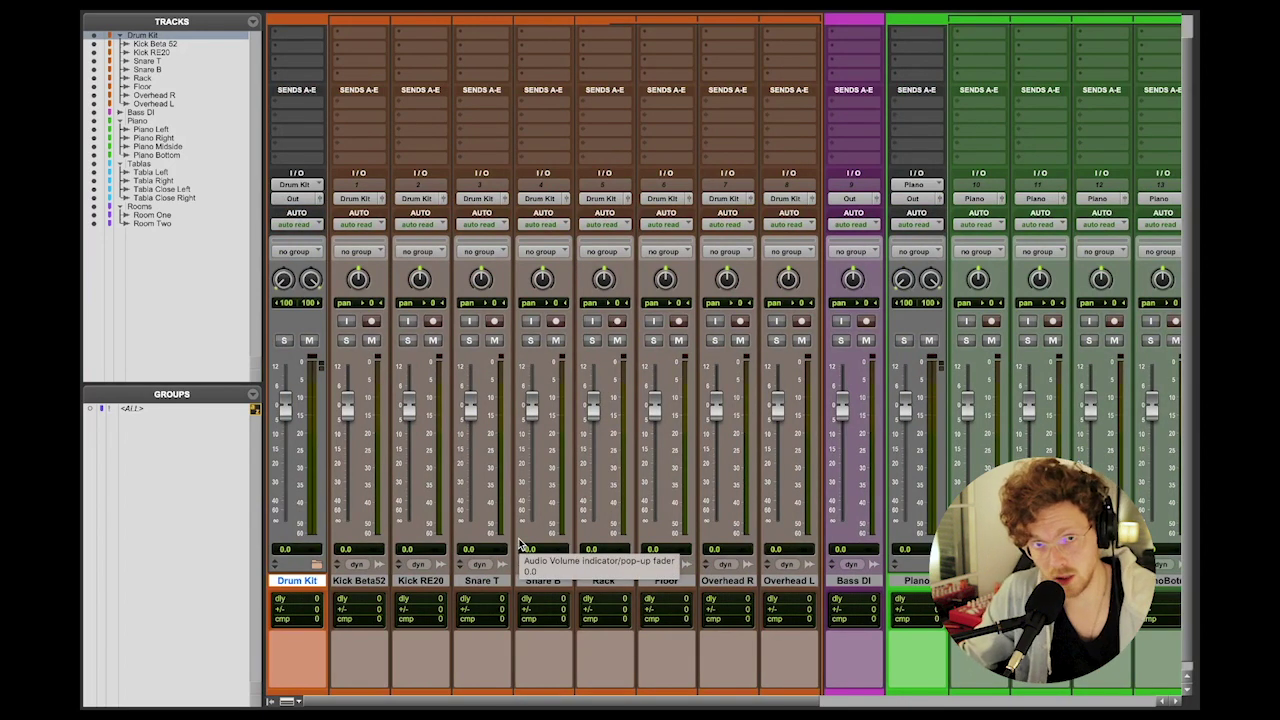
Step: Insert an EQ3 7-Band on the Piano folder and enable its 6 dB/oct high-pass filter at 55.4 Hz
scroll(518, 540, "right", 5)
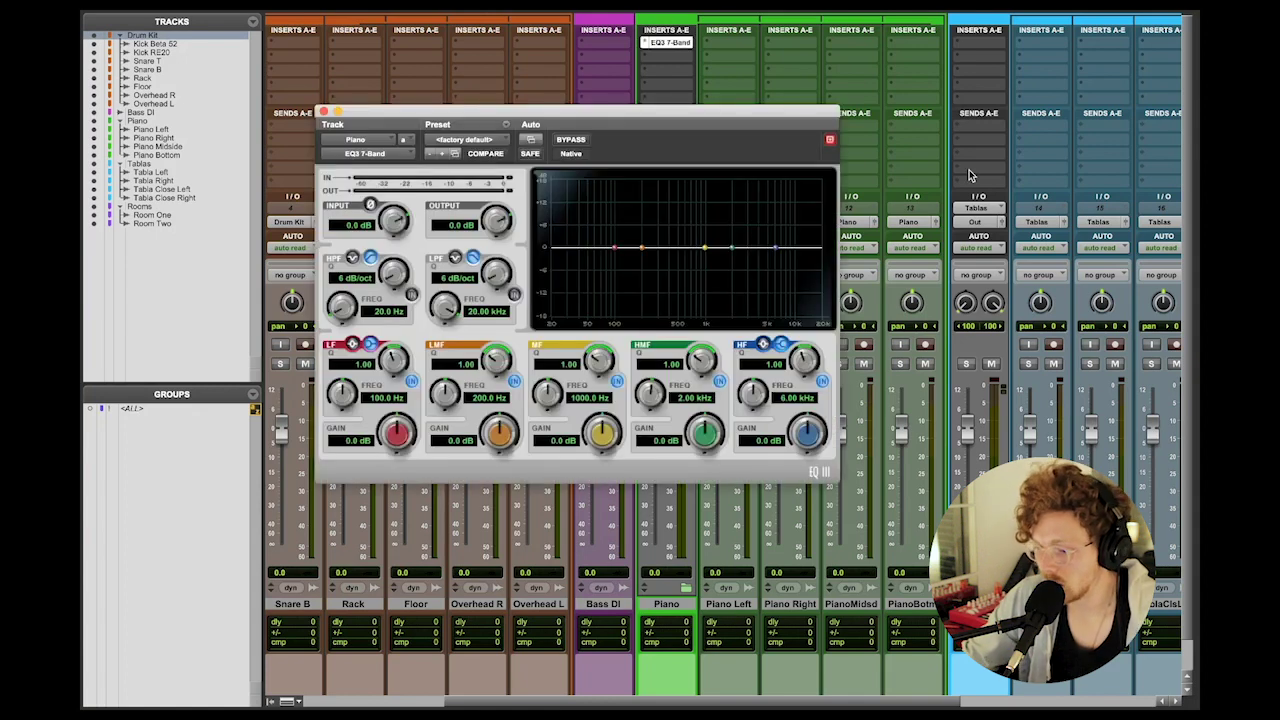
left_click(412, 295)
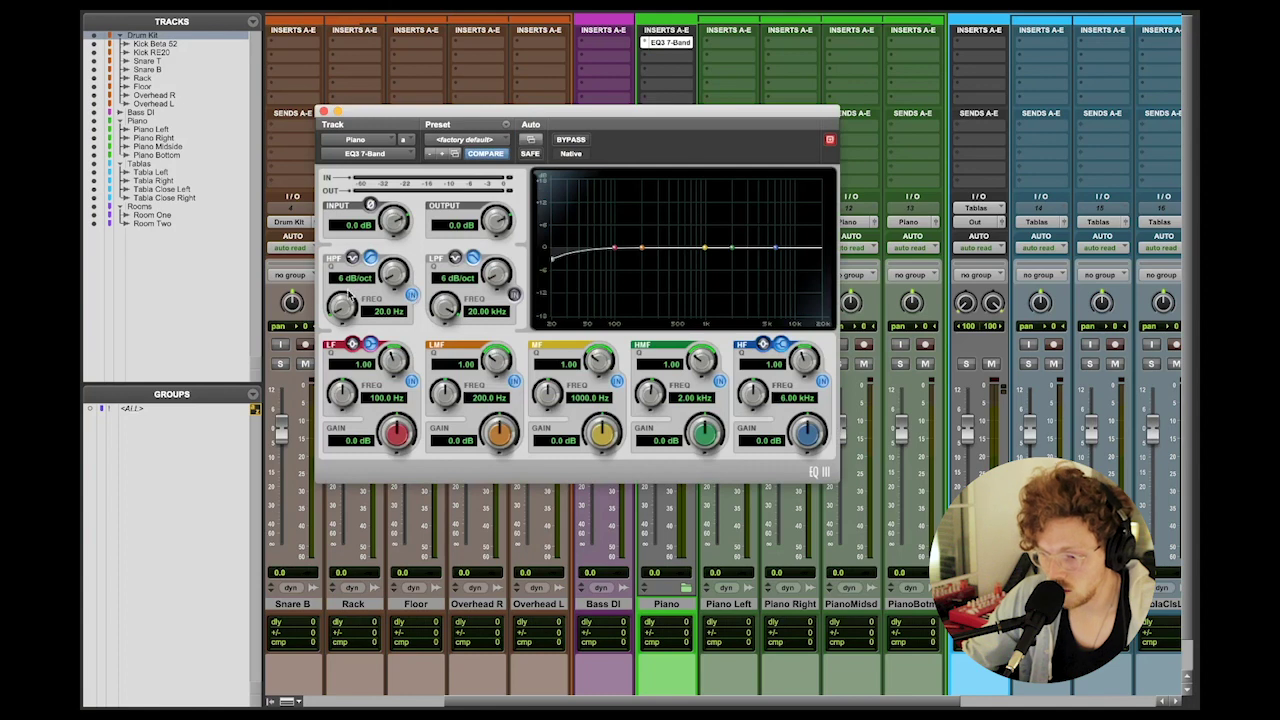
left_click_drag(340, 305, 336, 262)
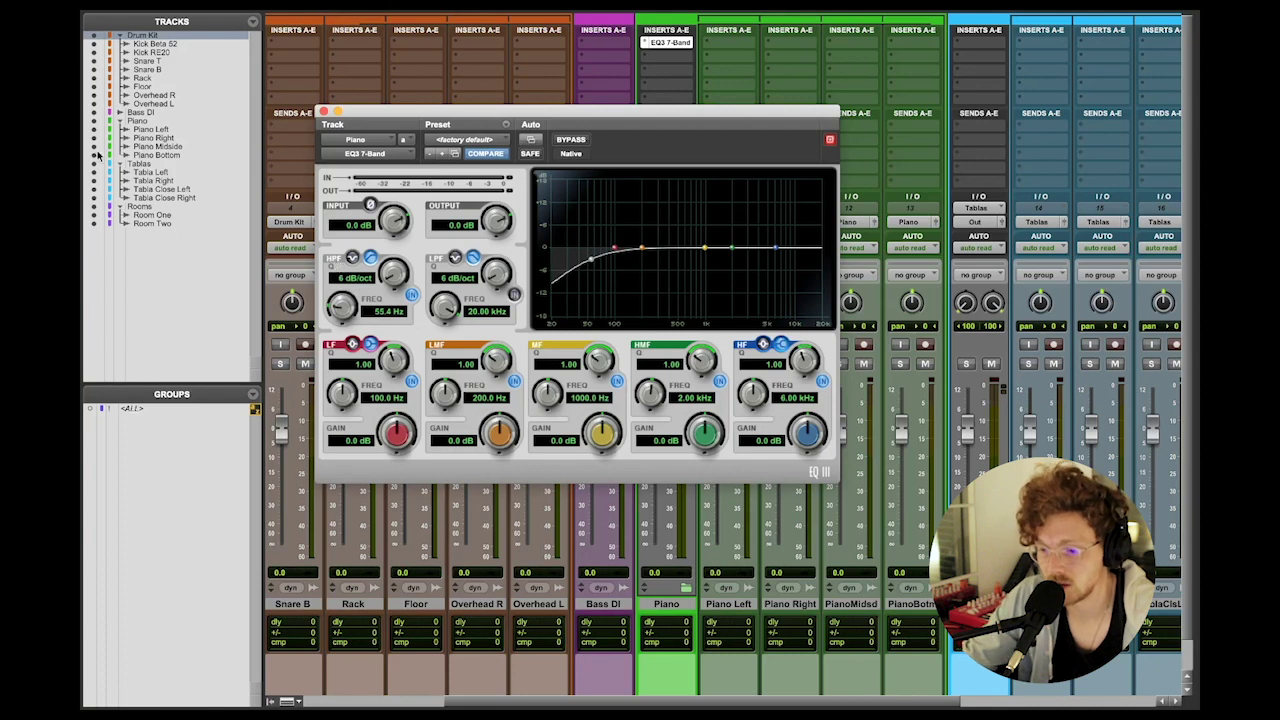
left_click(322, 112)
left_click(731, 42)
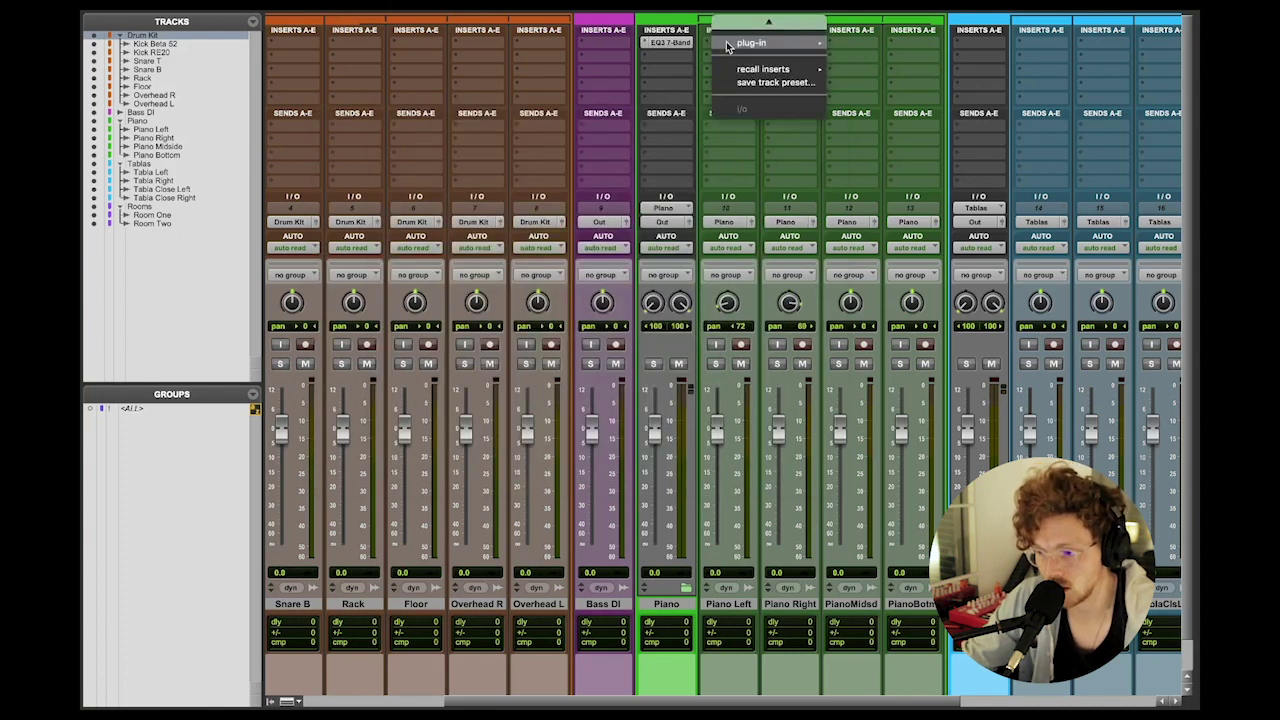
mouse_move(760, 42)
mouse_move(858, 48)
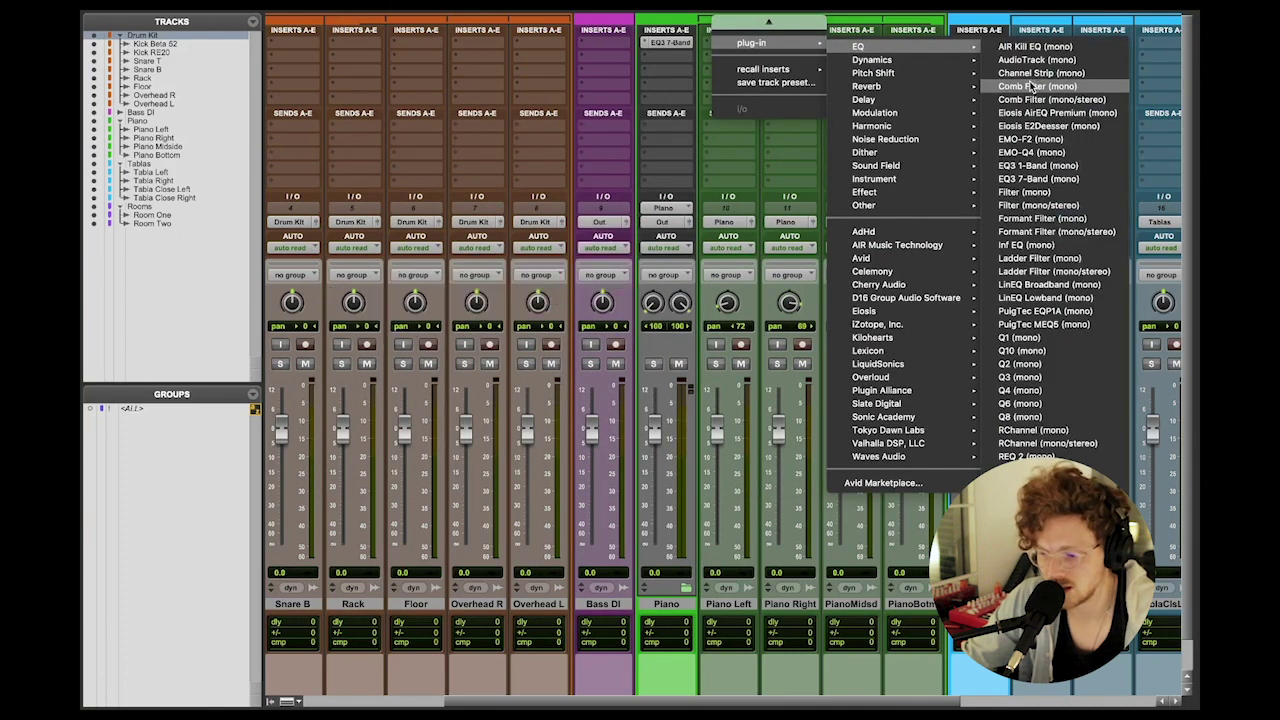
left_click(714, 120)
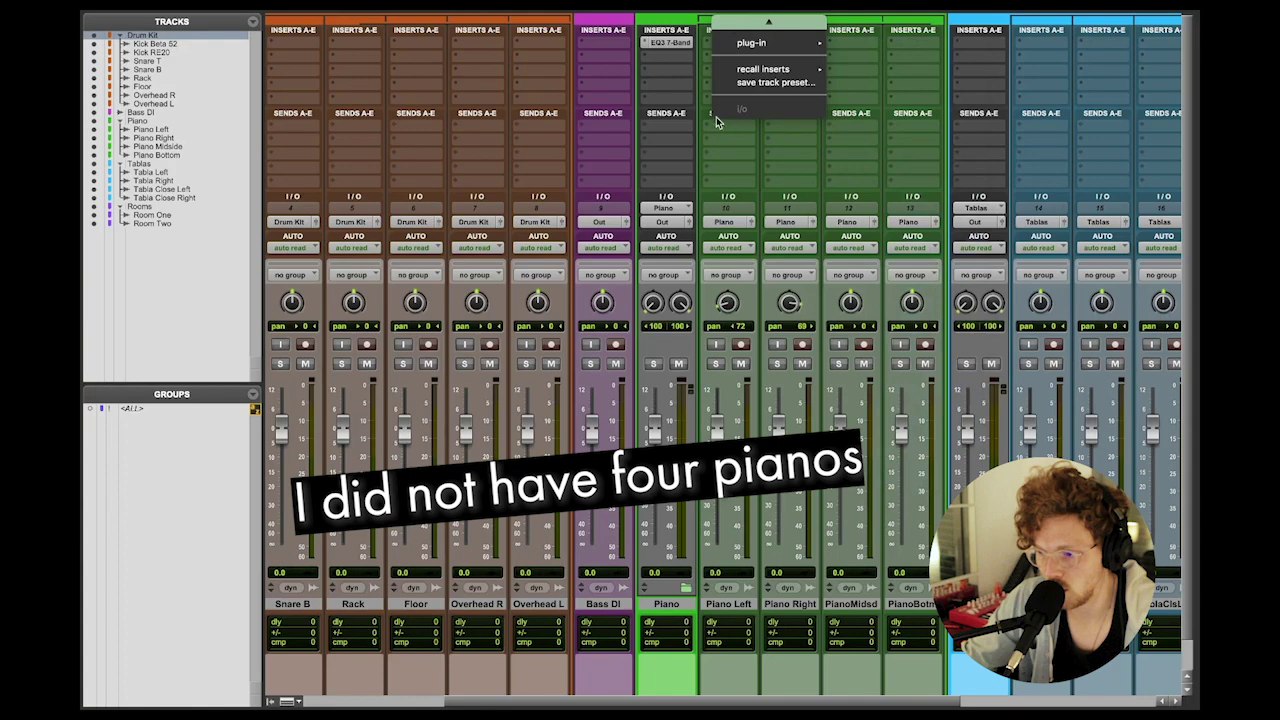
Step: Insert an EQ3 7-Band on the Piano Midside track and boost its high-mid band by 3.4 dB at 1.96 kHz
left_click(866, 43)
mouse_move(890, 45)
mouse_move(985, 46)
left_click(850, 178)
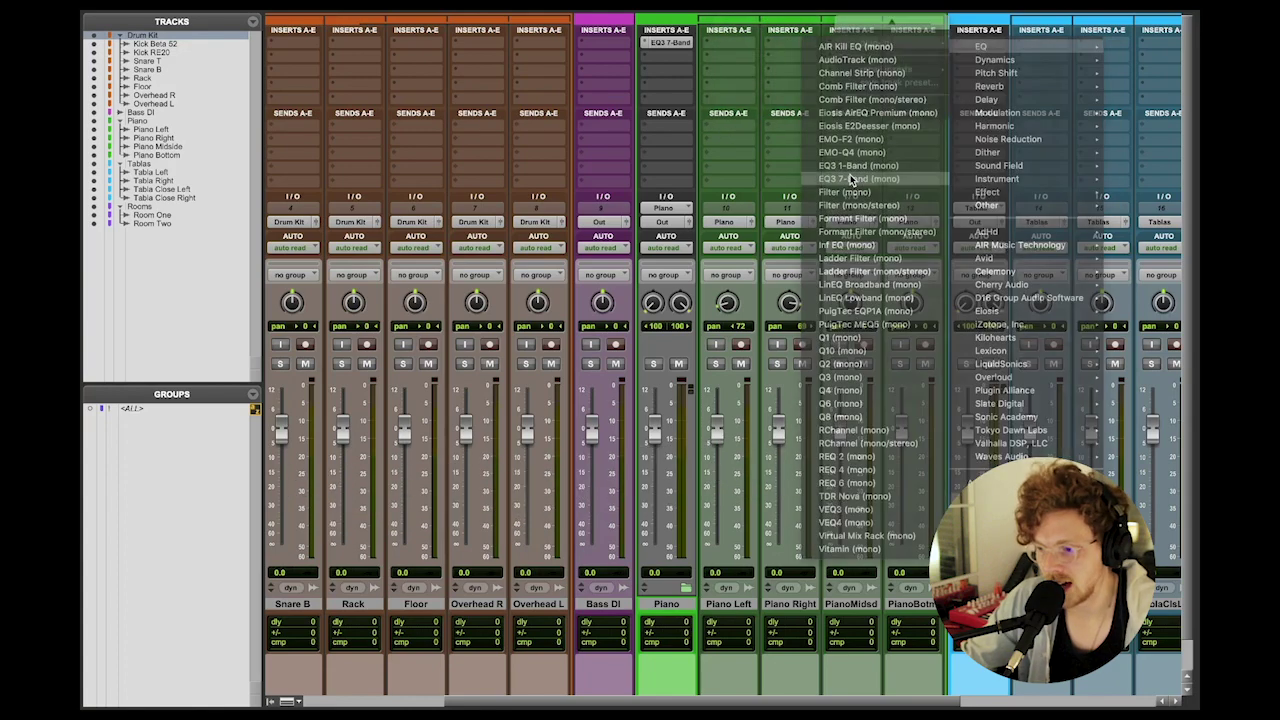
left_click_drag(730, 249, 730, 235)
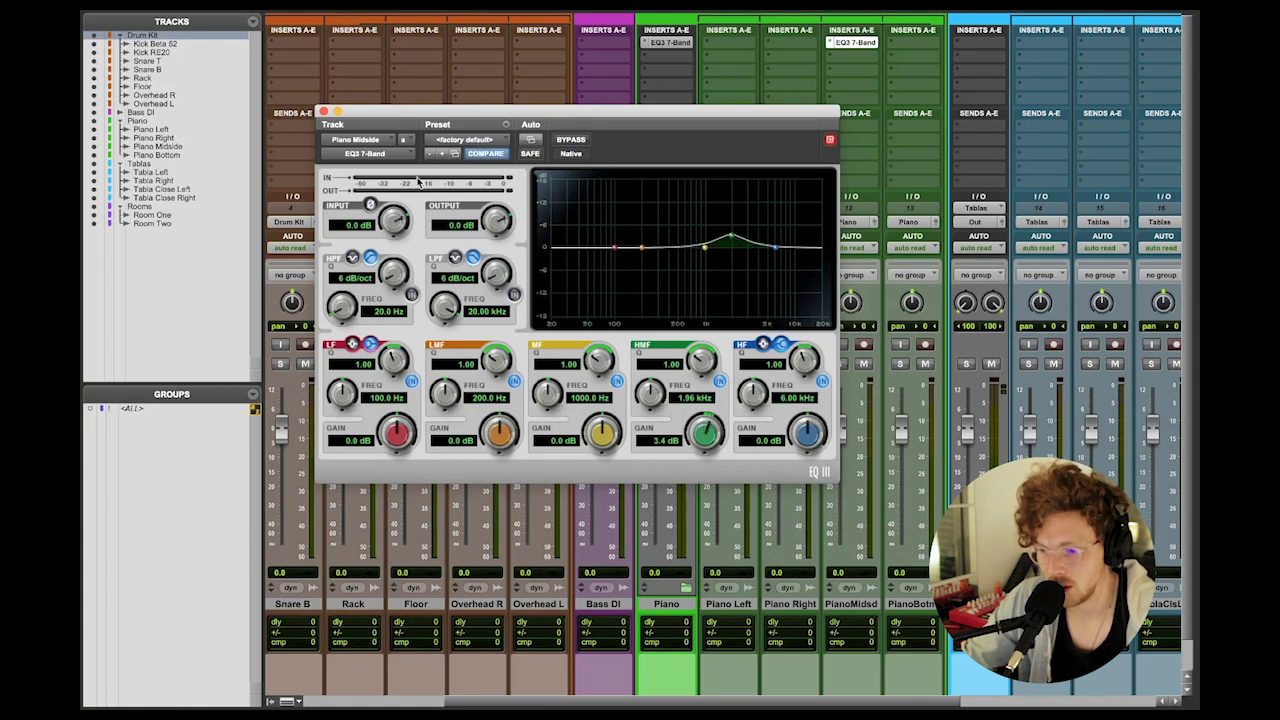
left_click(324, 112)
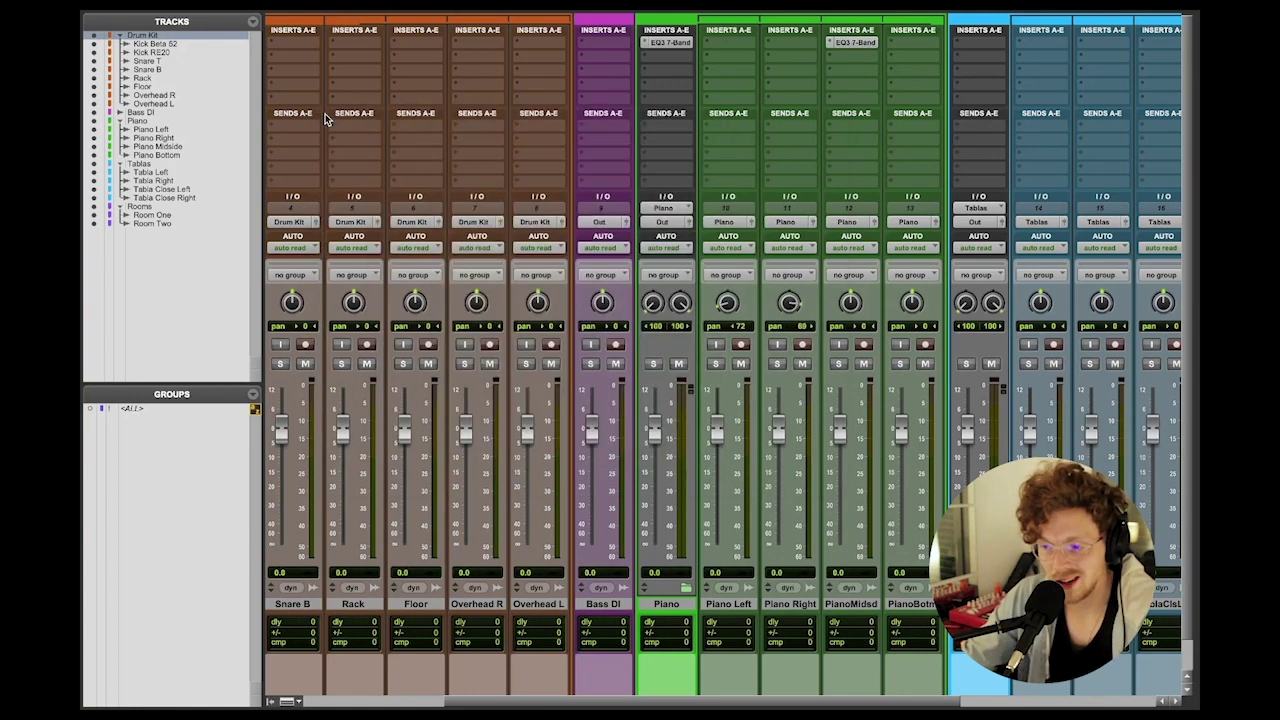
left_click(657, 43)
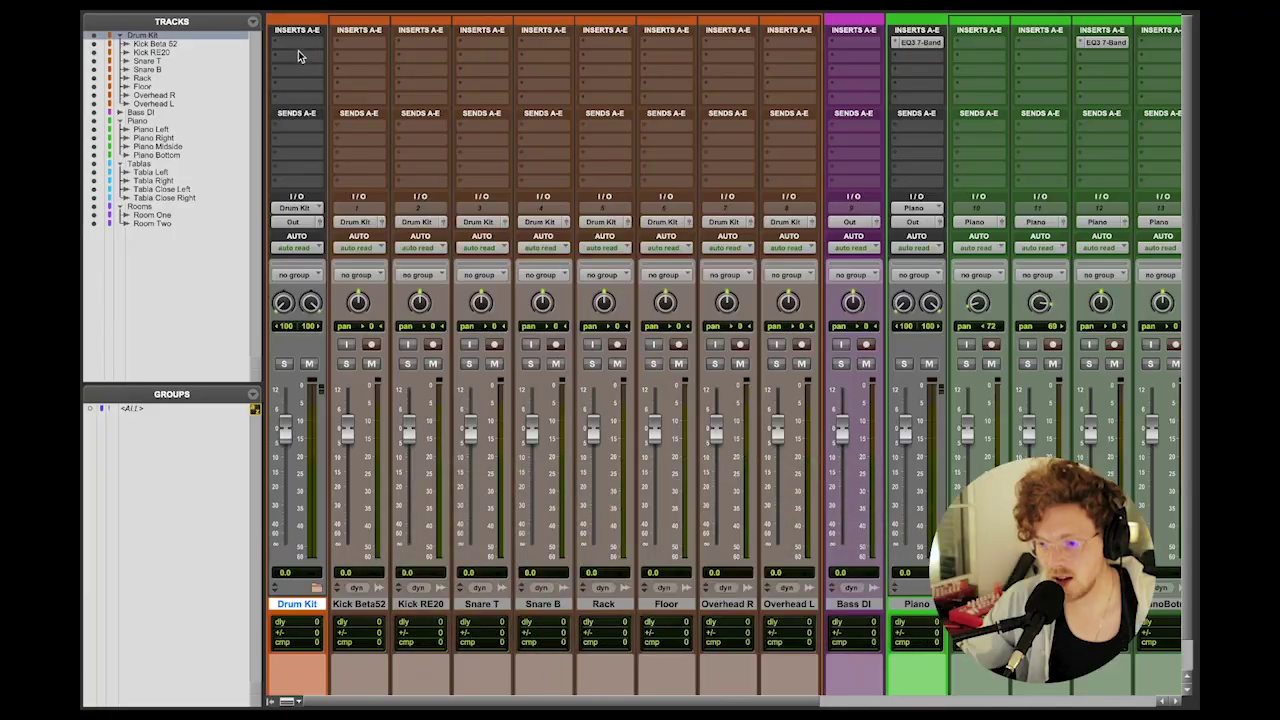
left_click(300, 50)
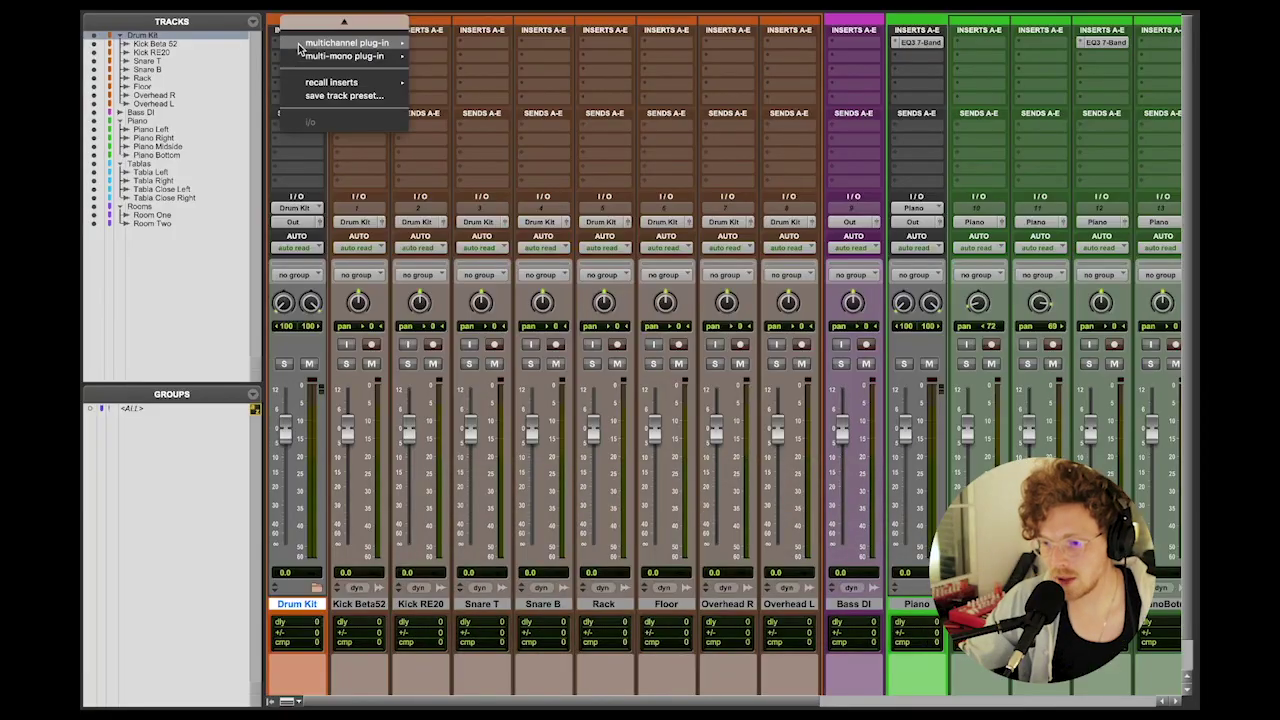
mouse_move(300, 46)
left_click(313, 135)
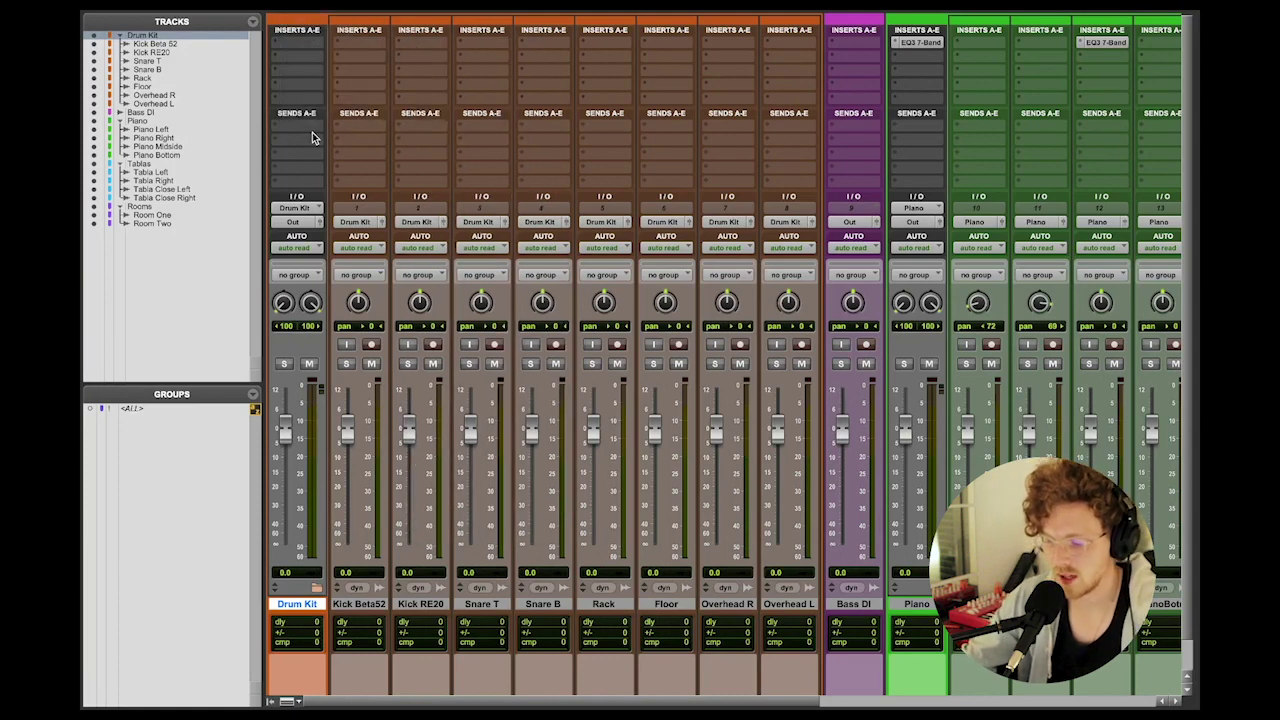
Step: Solo the Drum Kit folder in the Edit window and play the session from about bar 89
key("super+equal")
left_click(304, 229)
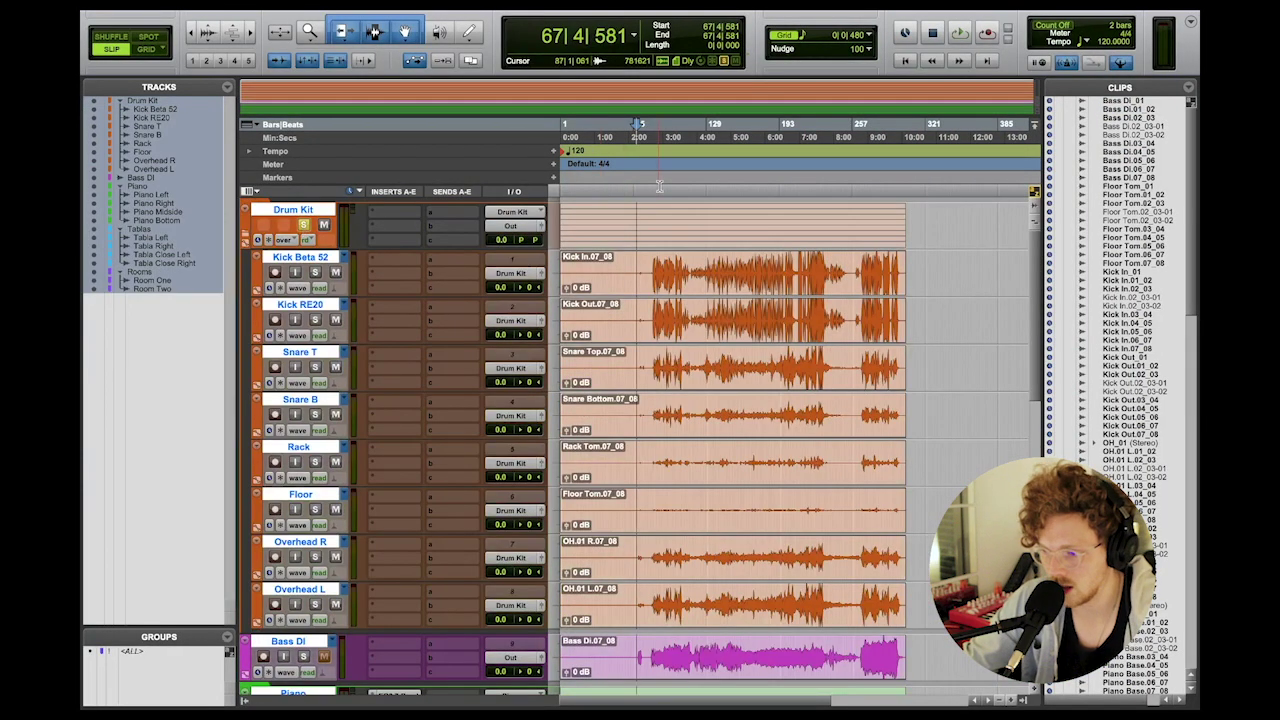
left_click(662, 220)
key("space")
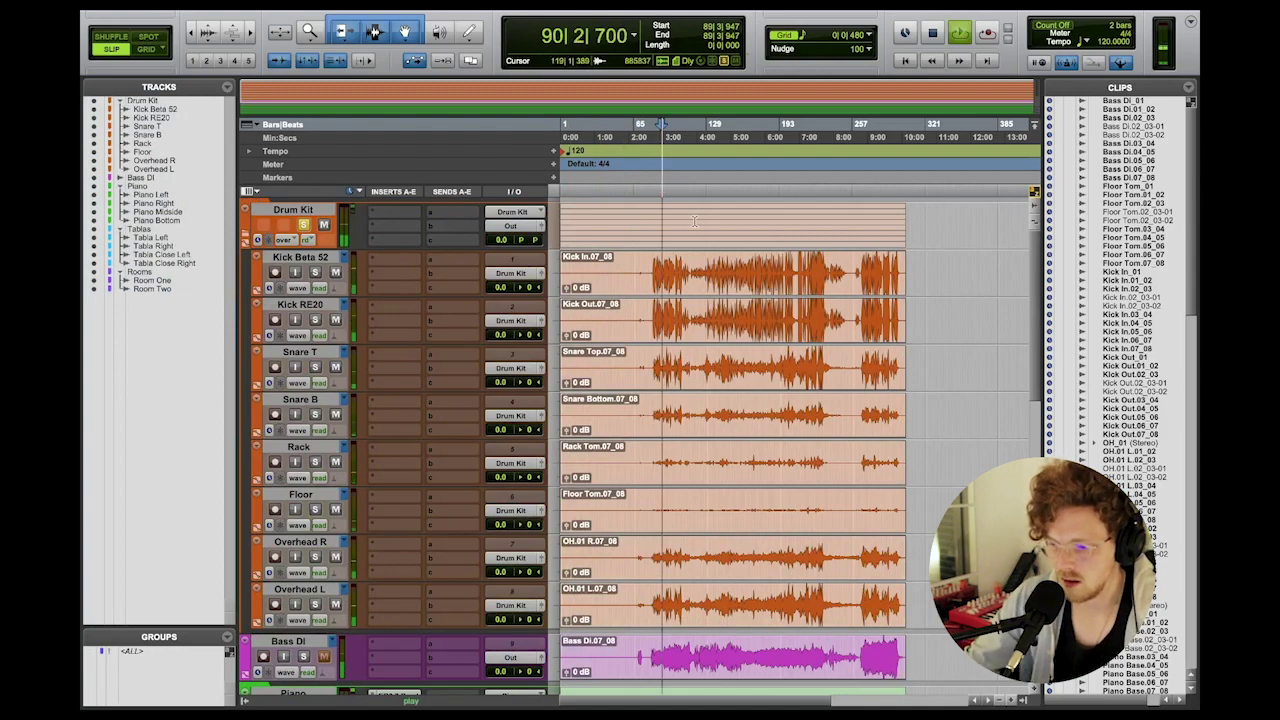
Step: Return to the Mix window and lower the Drum Kit folder's fader to about -2.7 dB during playback
key("super+equal")
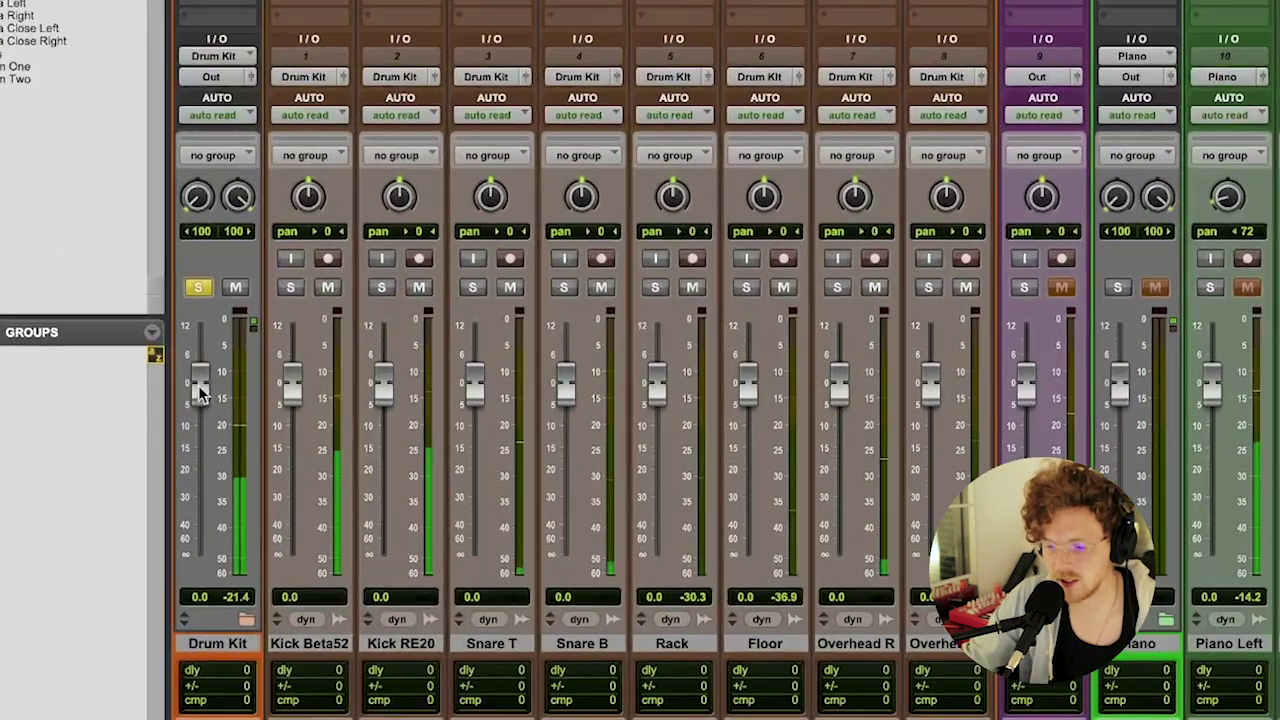
left_click_drag(289, 426, 285, 439)
left_click_drag(165, 381, 163, 371)
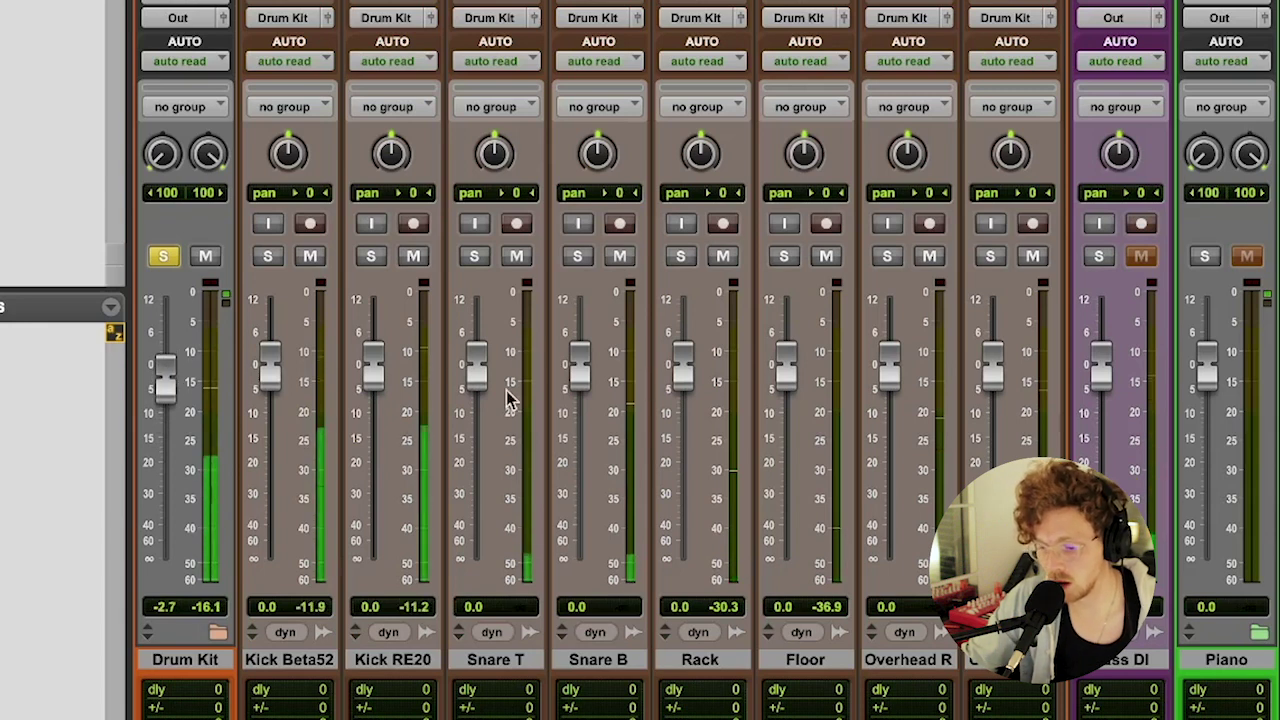
Step: Lower the faders of Kick Beta52 to -3.6 dB, Kick RE20 to -12.3 dB and Snare B to -8.4 dB
left_click_drag(267, 376, 270, 405)
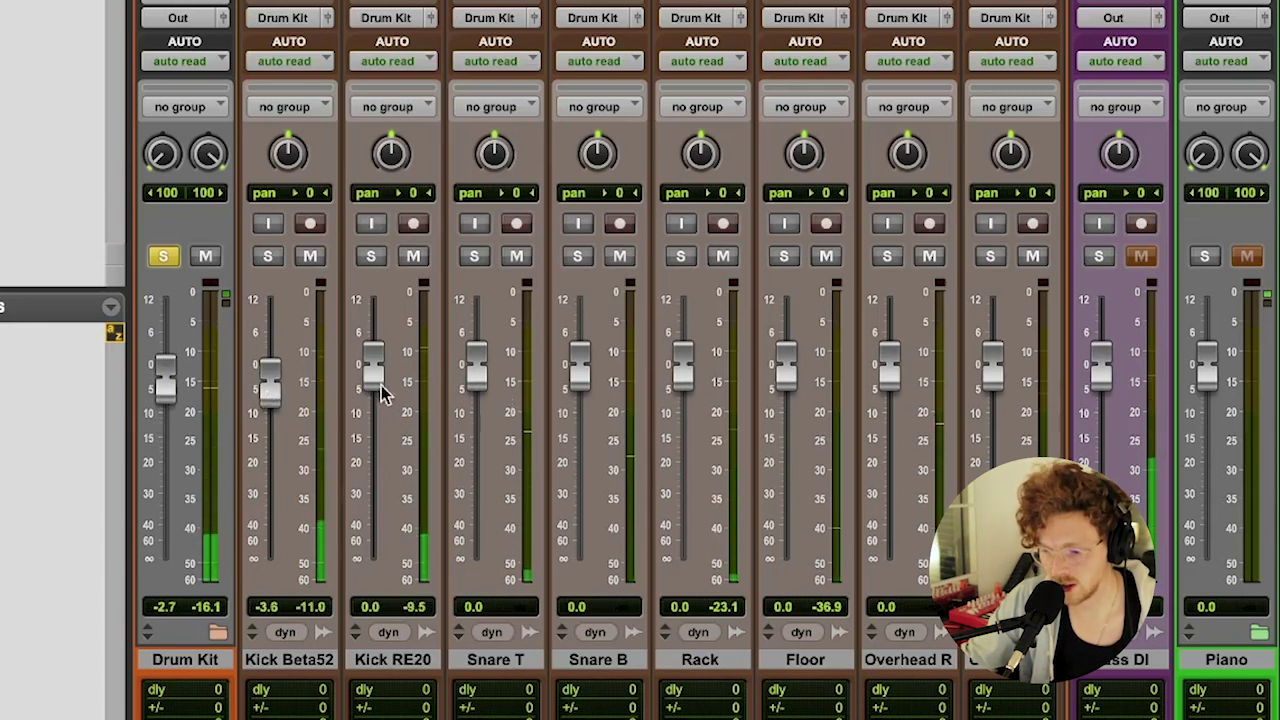
left_click_drag(378, 398, 372, 428)
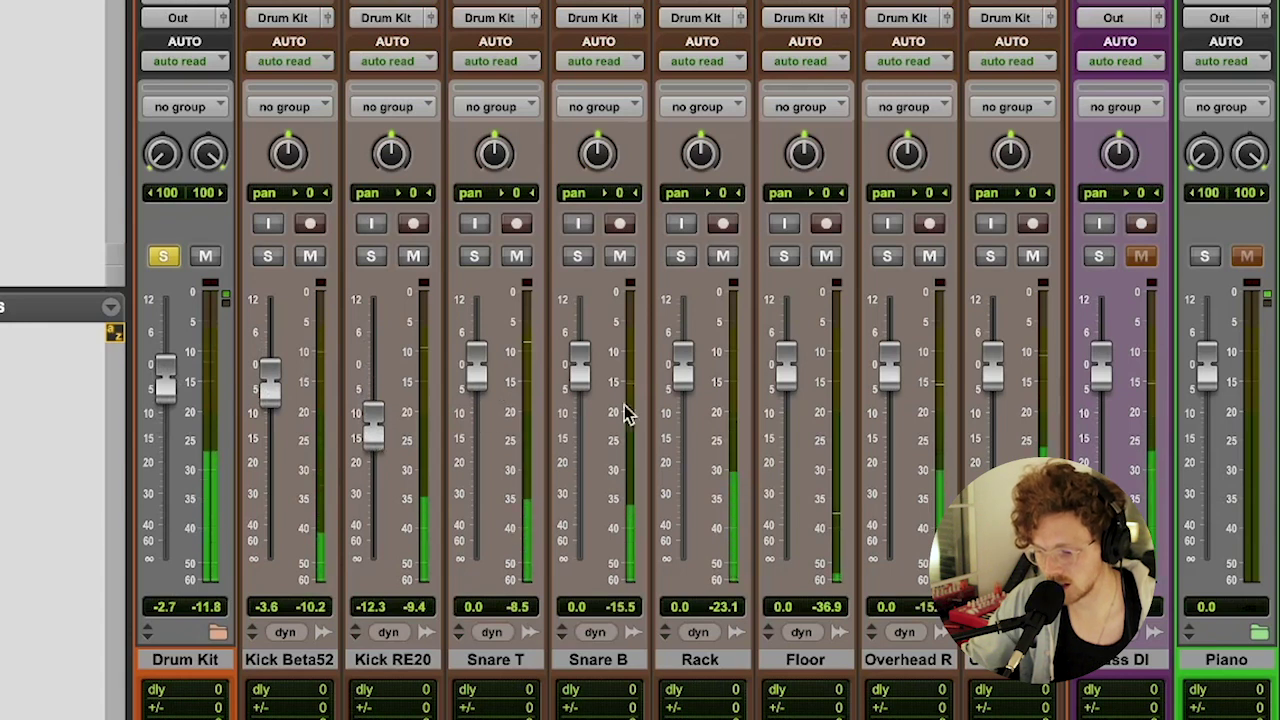
left_click_drag(580, 371, 585, 420)
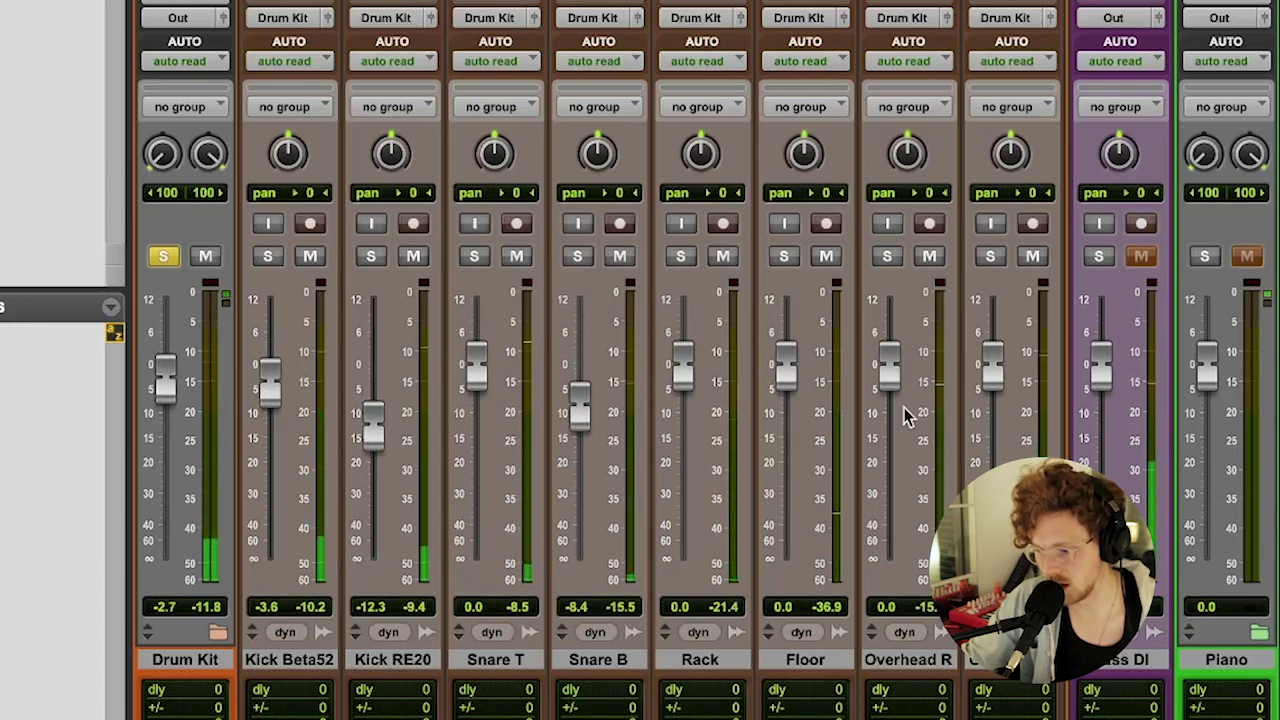
Step: Pan Overhead R fully right and Overhead L fully left, and lower their faders to -3.3 and -1.7 dB
left_click_drag(907, 177, 897, 300)
left_click_drag(1010, 158, 985, 290)
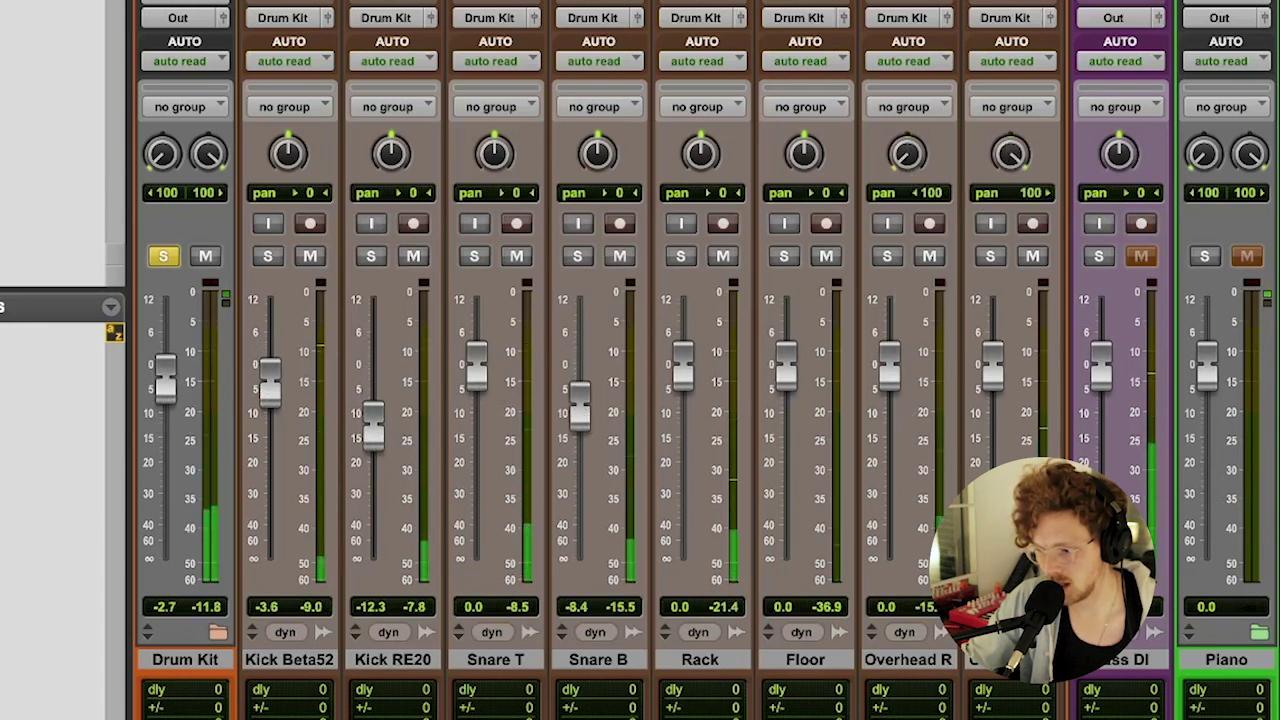
left_click_drag(985, 228, 985, 300)
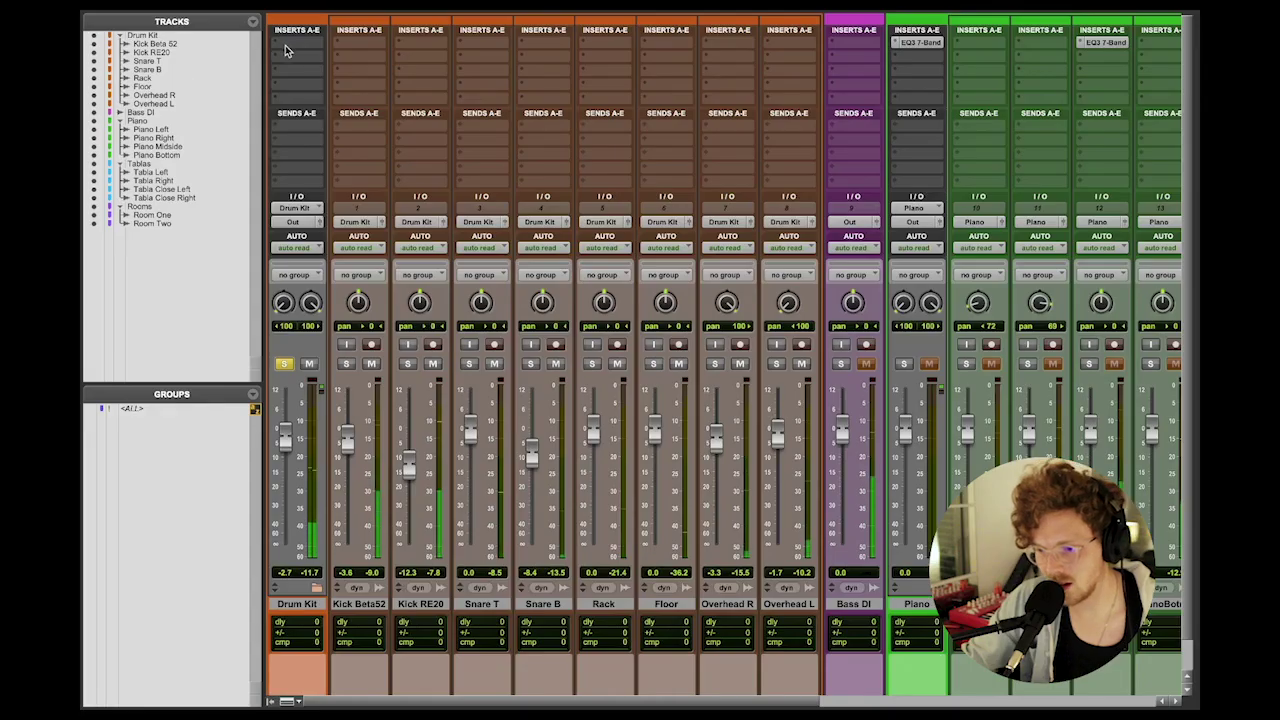
Step: Insert an EQ3 7-Band on the Drum Kit folder, boosting the high band 2.8 dB at 4.42 kHz and high-passing at 36.4 Hz
left_click(289, 43)
mouse_move(350, 43)
mouse_move(457, 47)
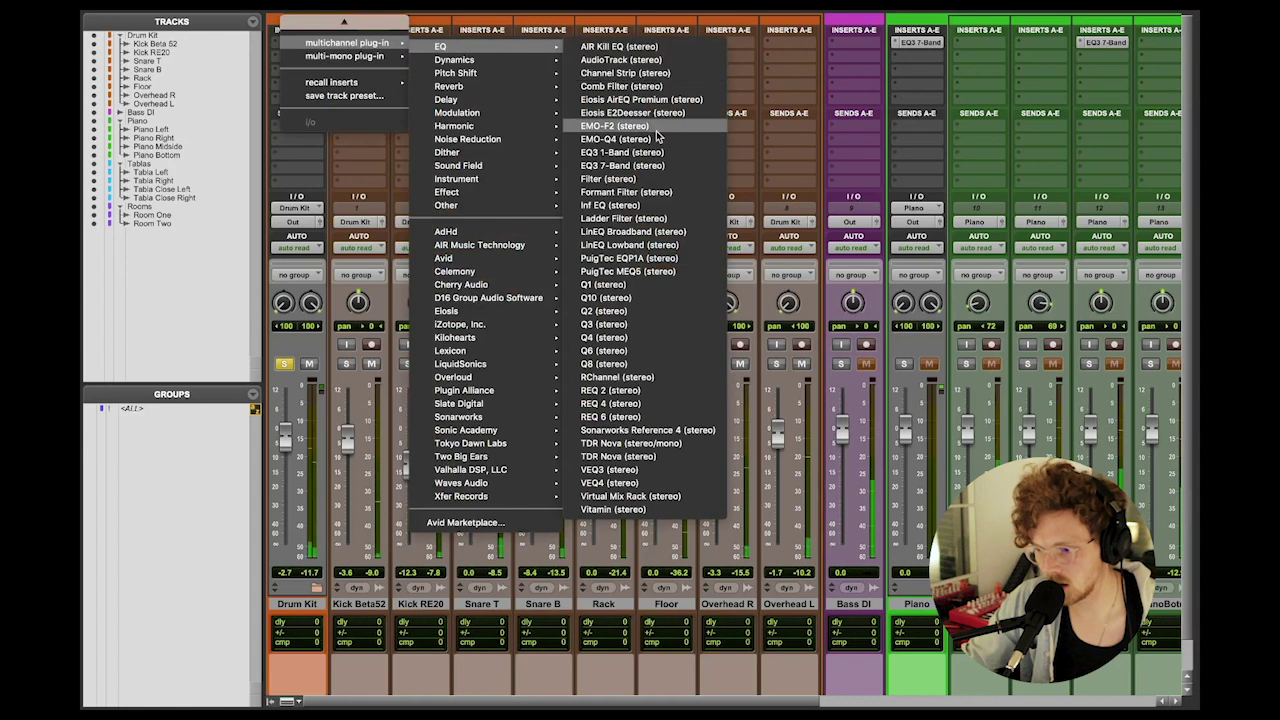
left_click(630, 166)
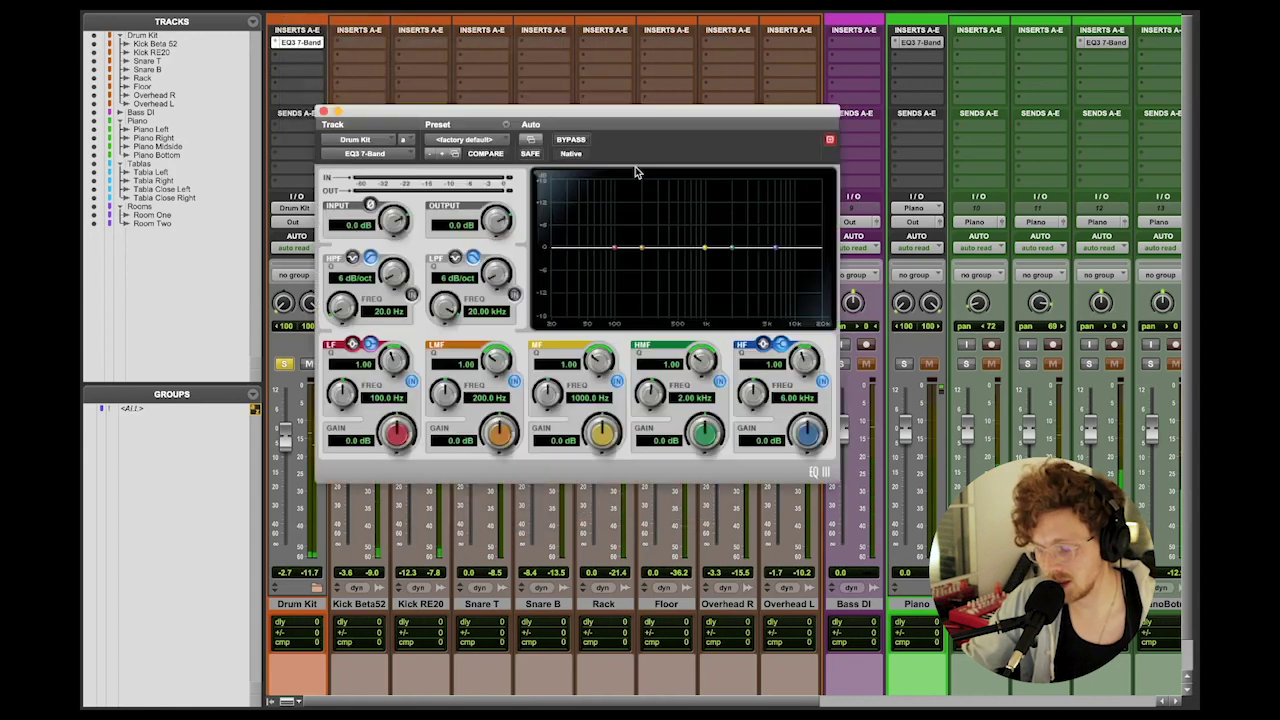
left_click_drag(778, 252, 763, 238)
left_click(411, 294)
left_click_drag(341, 305, 340, 292)
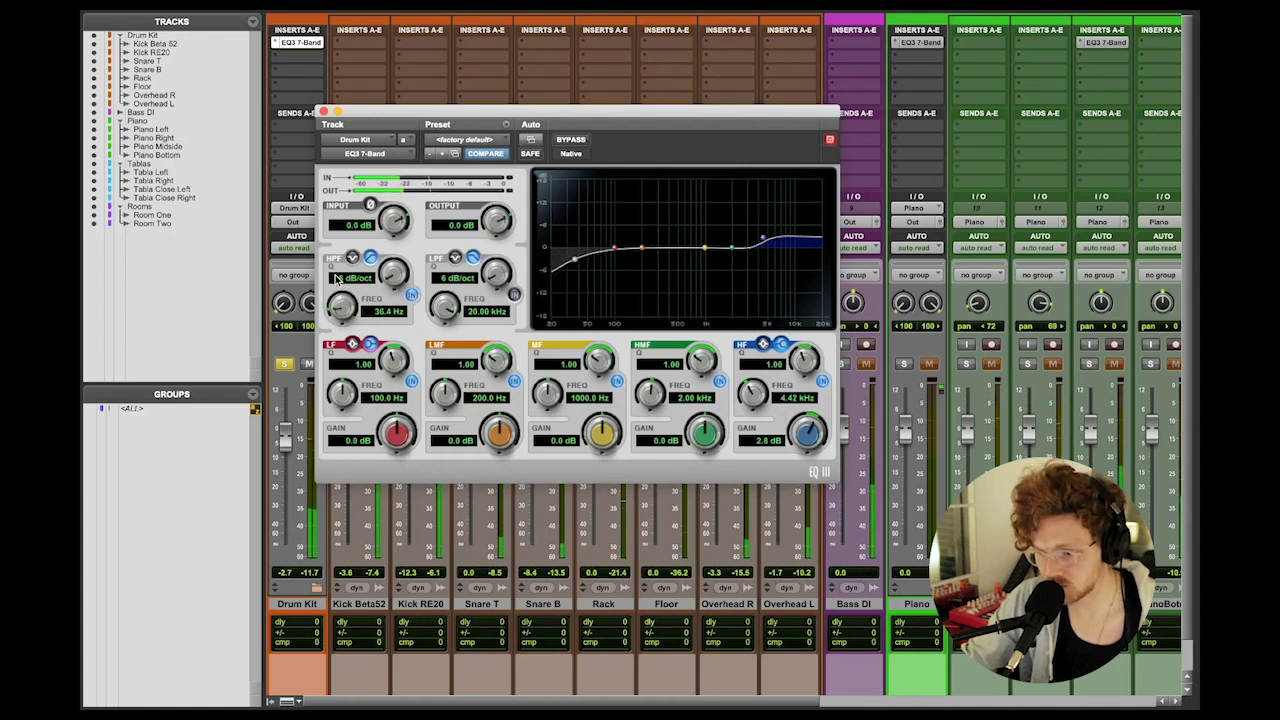
left_click(323, 111)
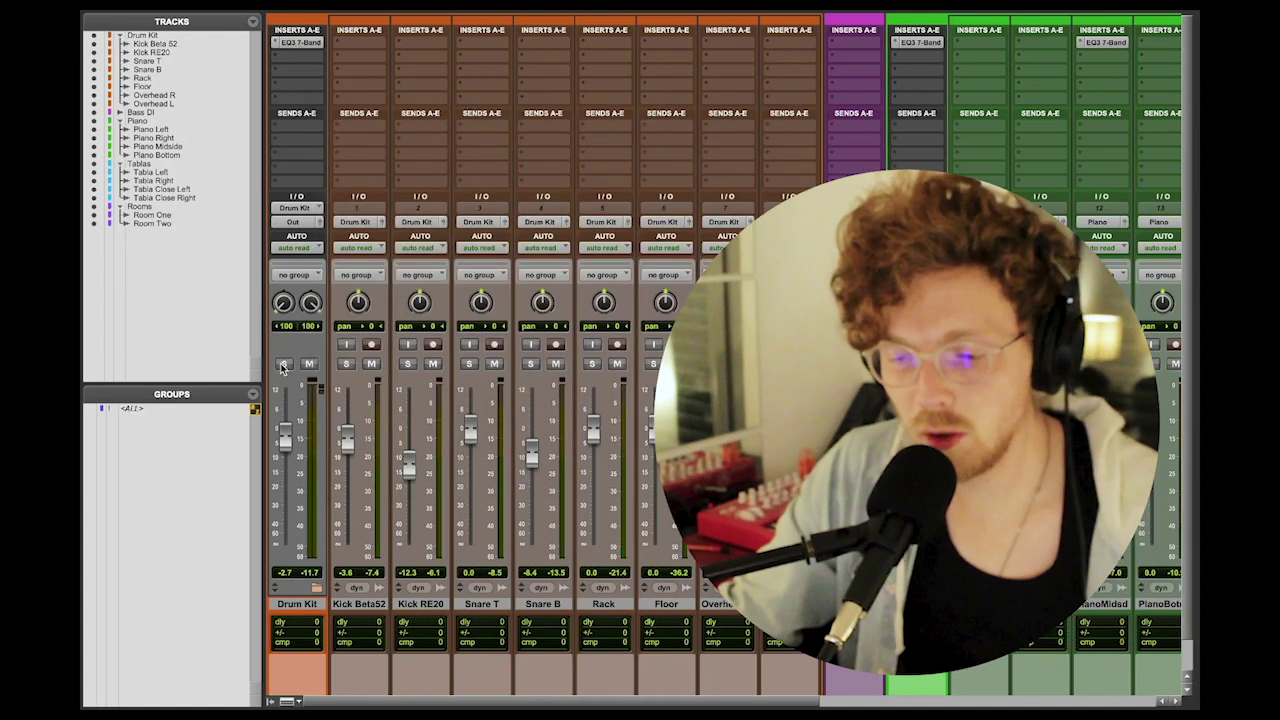
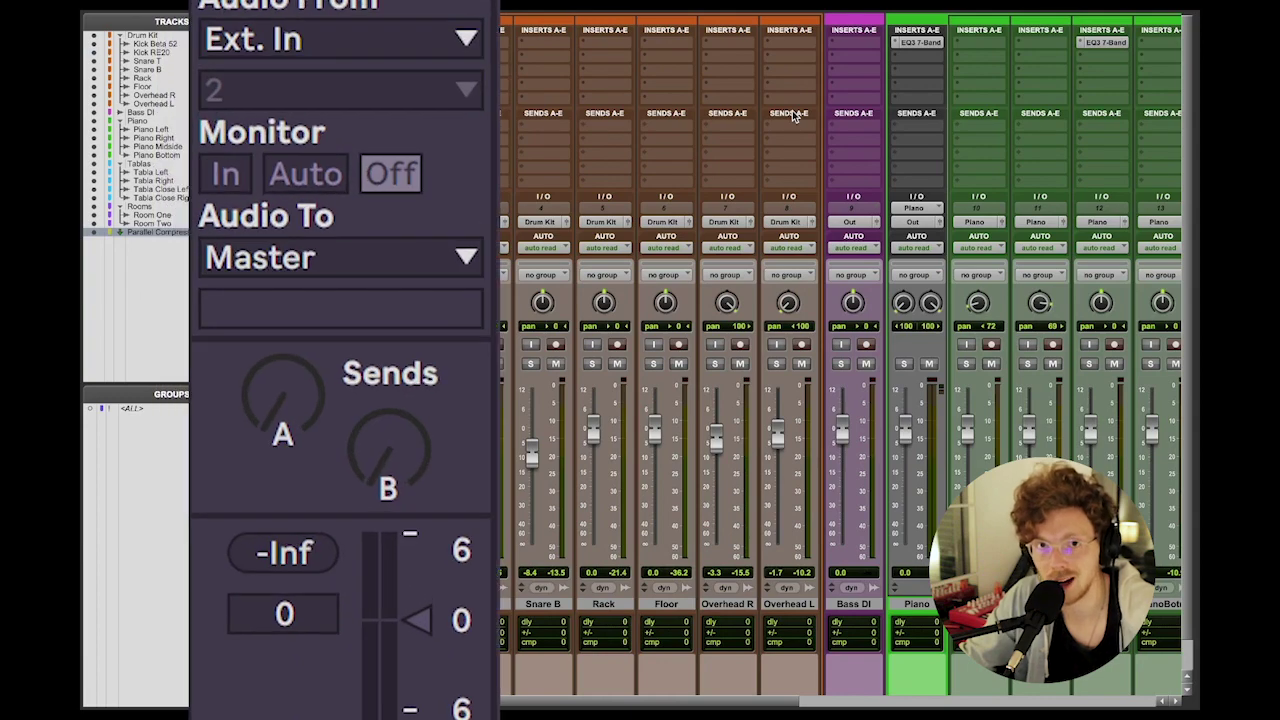
Step: Add a send from the Drum Kit folder to the Parallel Compression bus and set its level to -9.9 dB
scroll(793, 116, "right", 10)
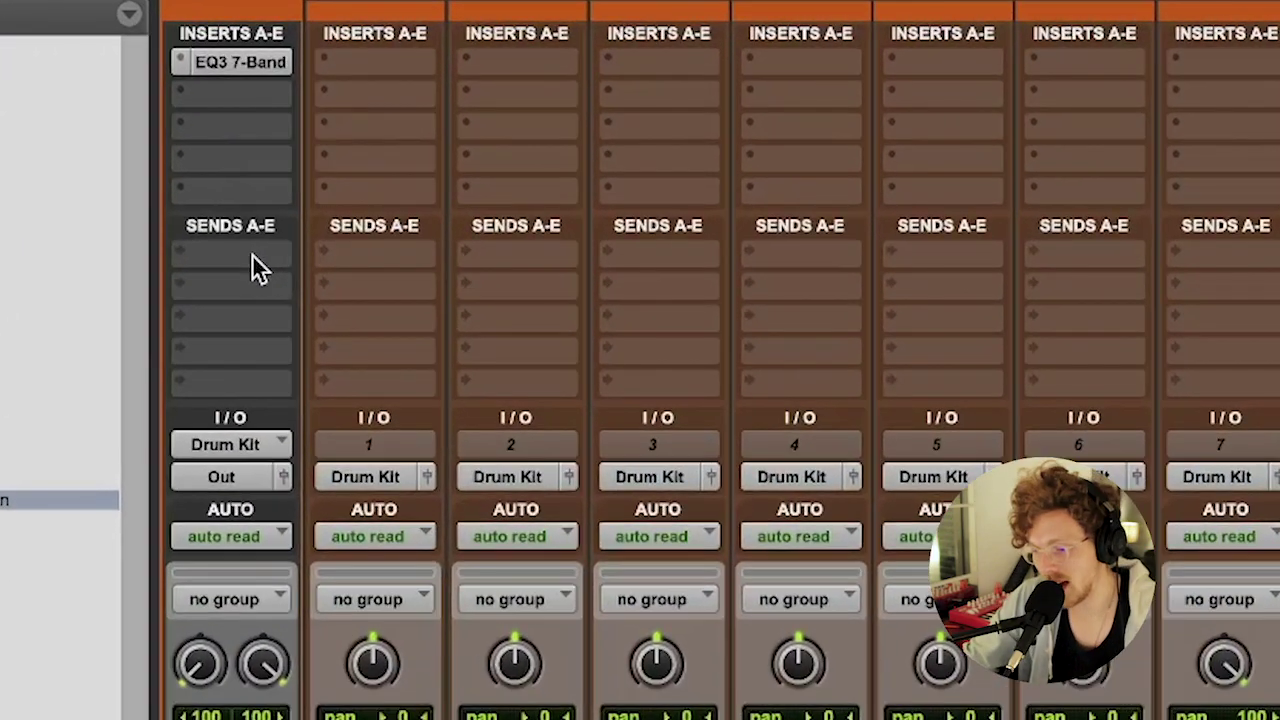
left_click(252, 256)
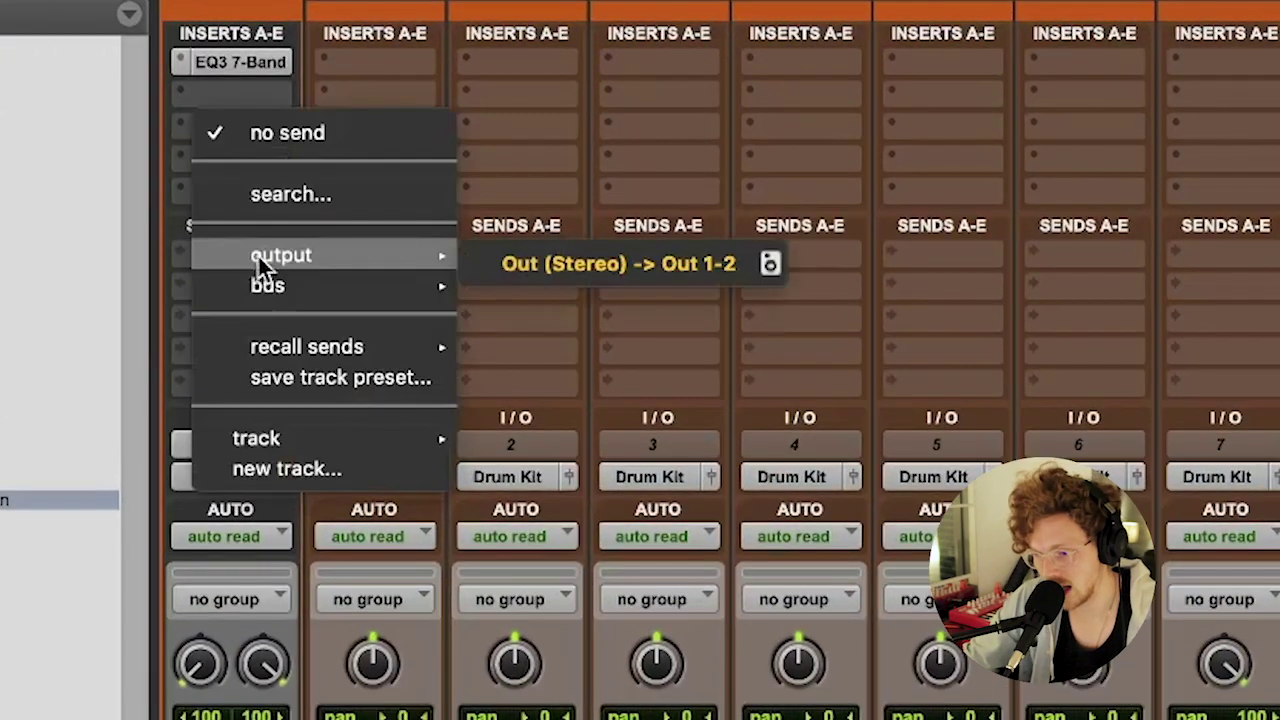
mouse_move(277, 289)
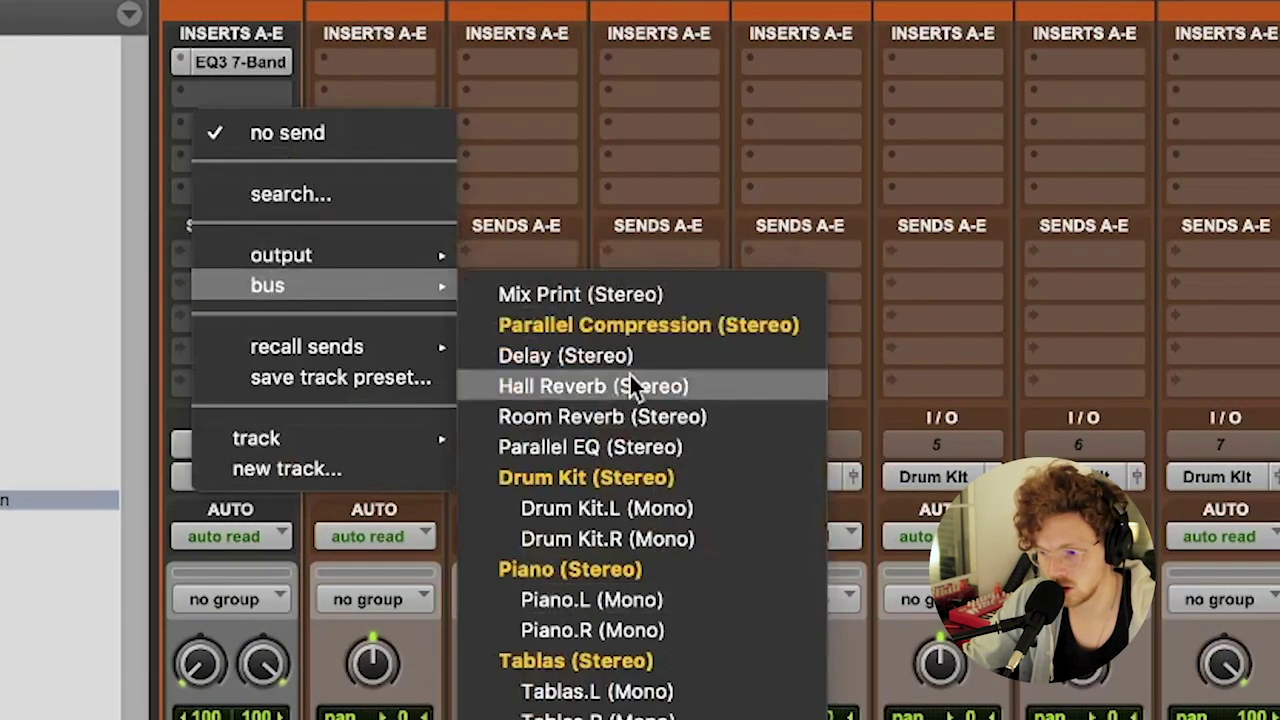
left_click(578, 322)
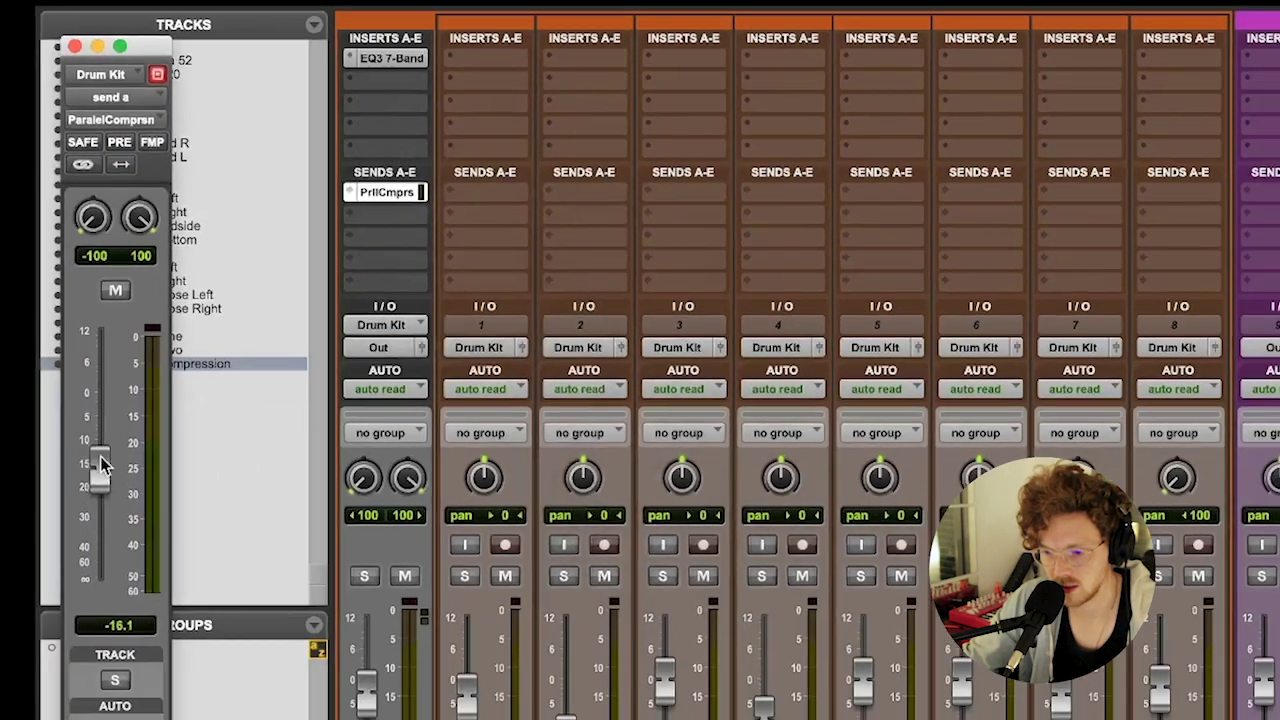
left_click_drag(166, 405, 168, 400)
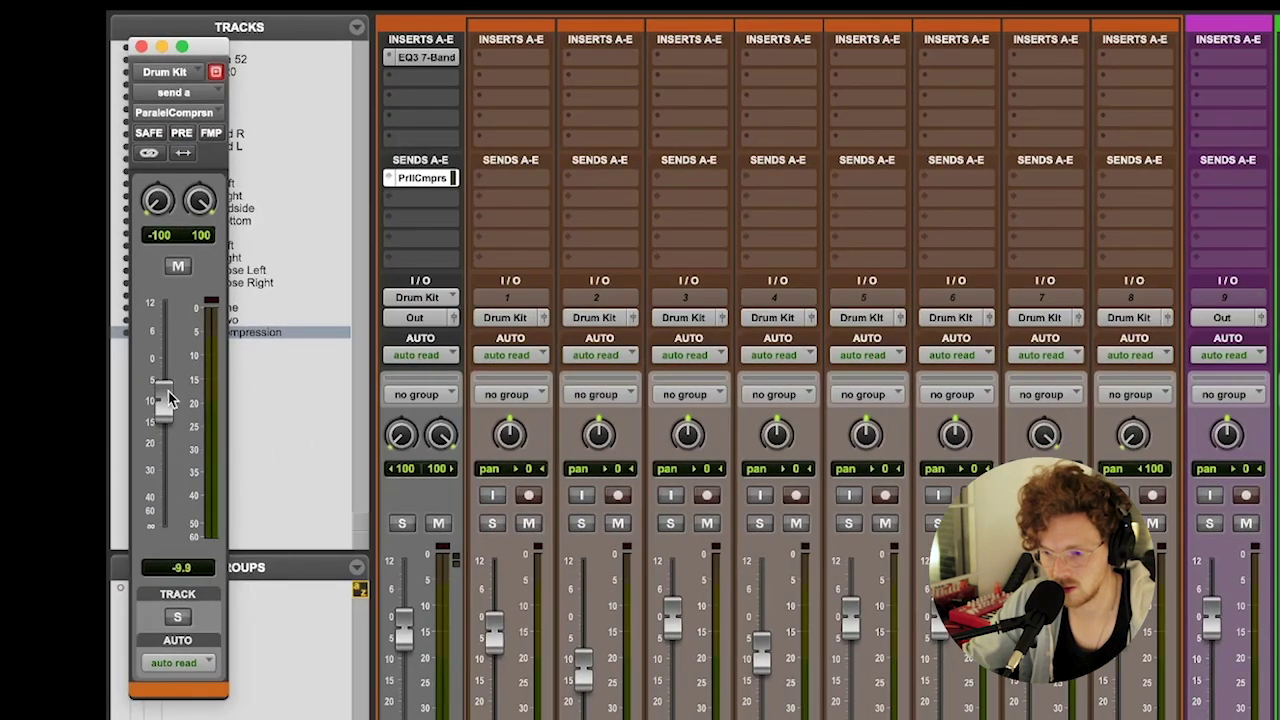
left_click(141, 46)
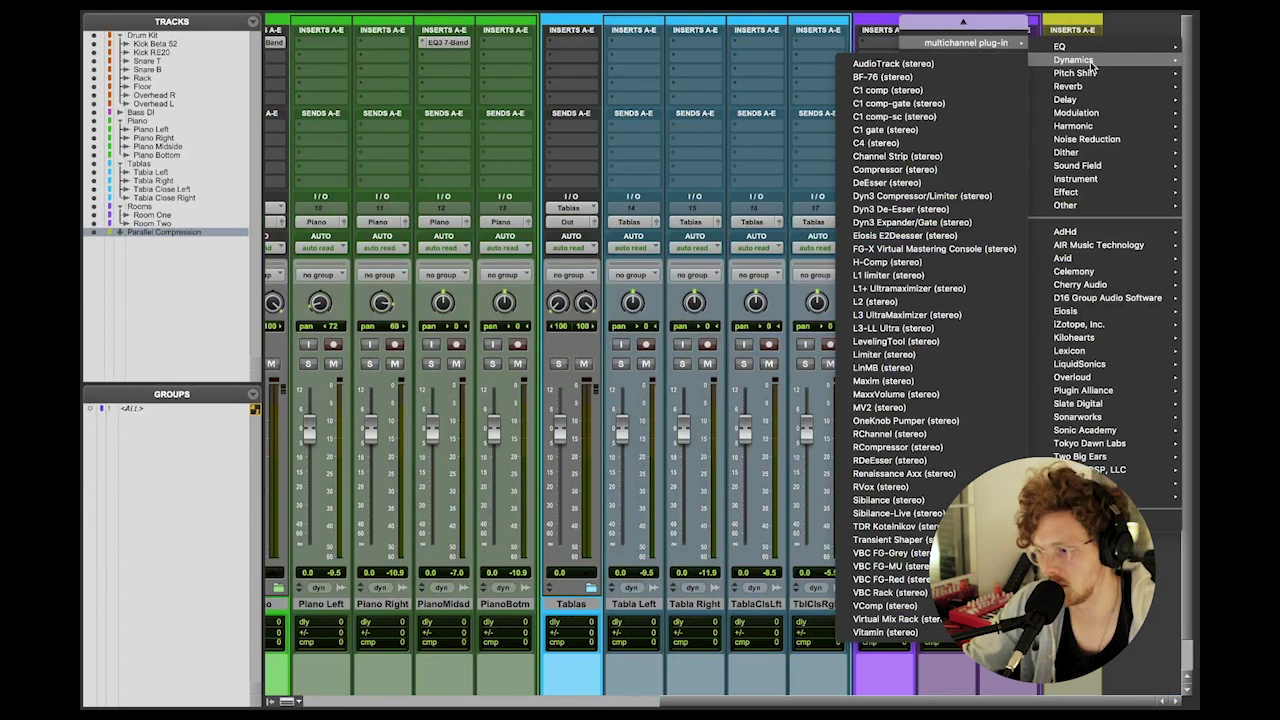
Step: Insert a BF-76 compressor on the Parallel Compression track and audition it during playback with the Drum Kit folder soloed
left_click(903, 78)
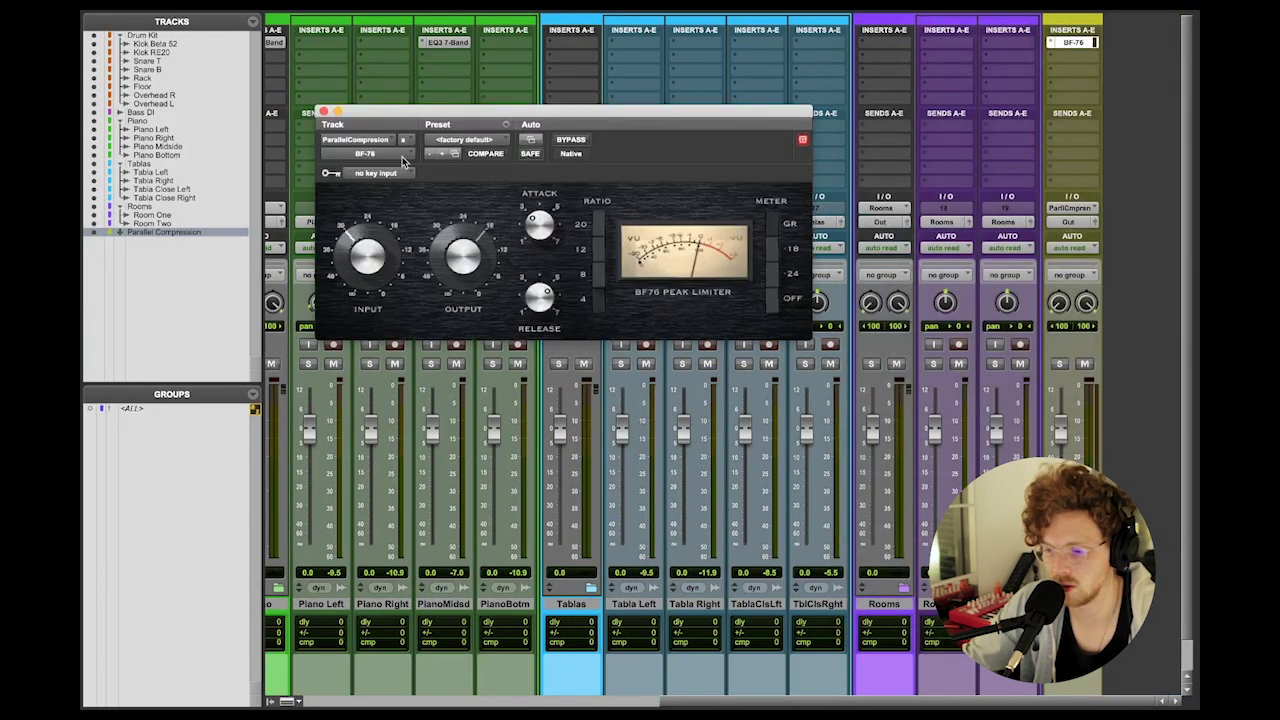
left_click(322, 111)
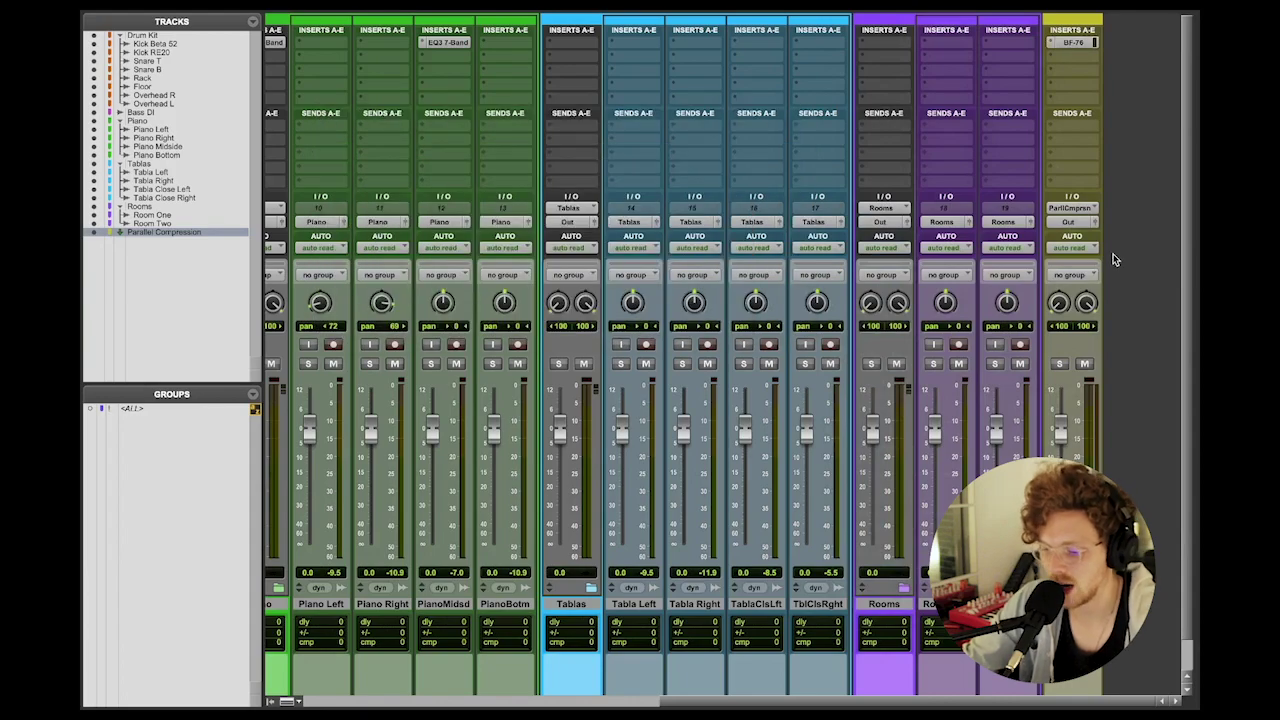
left_click(1059, 363)
key("super+equal")
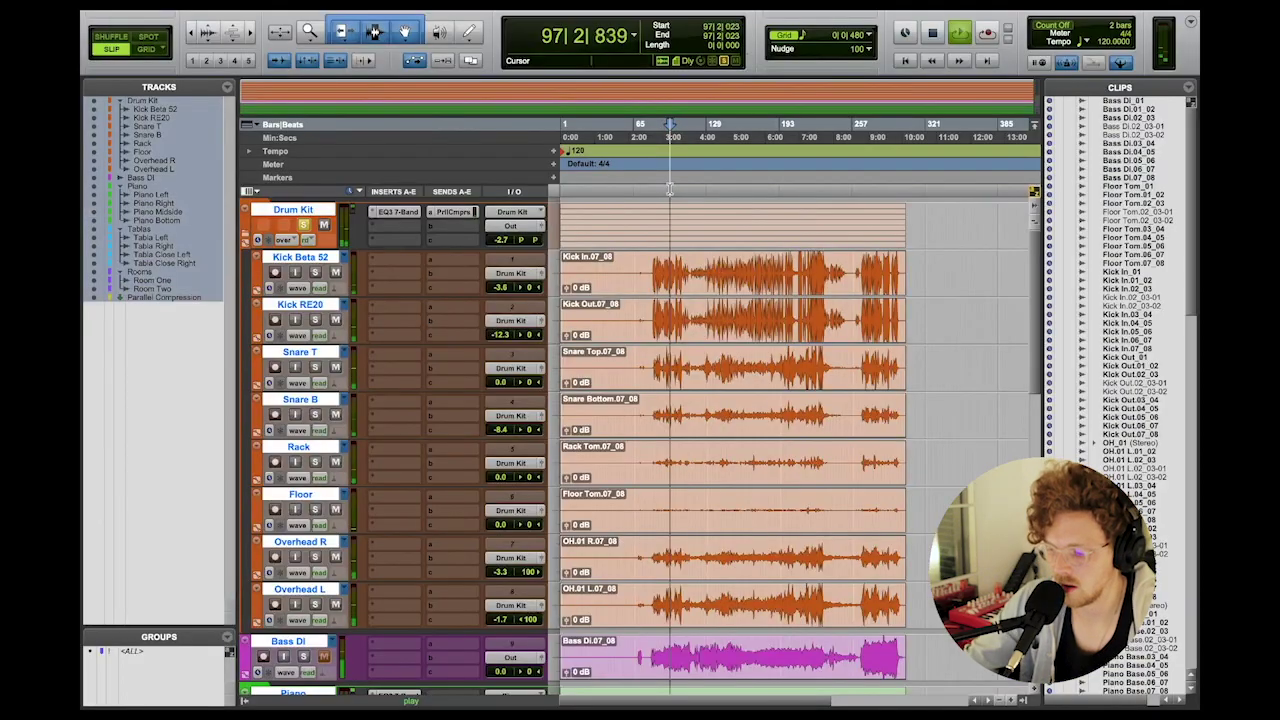
key("super+equal")
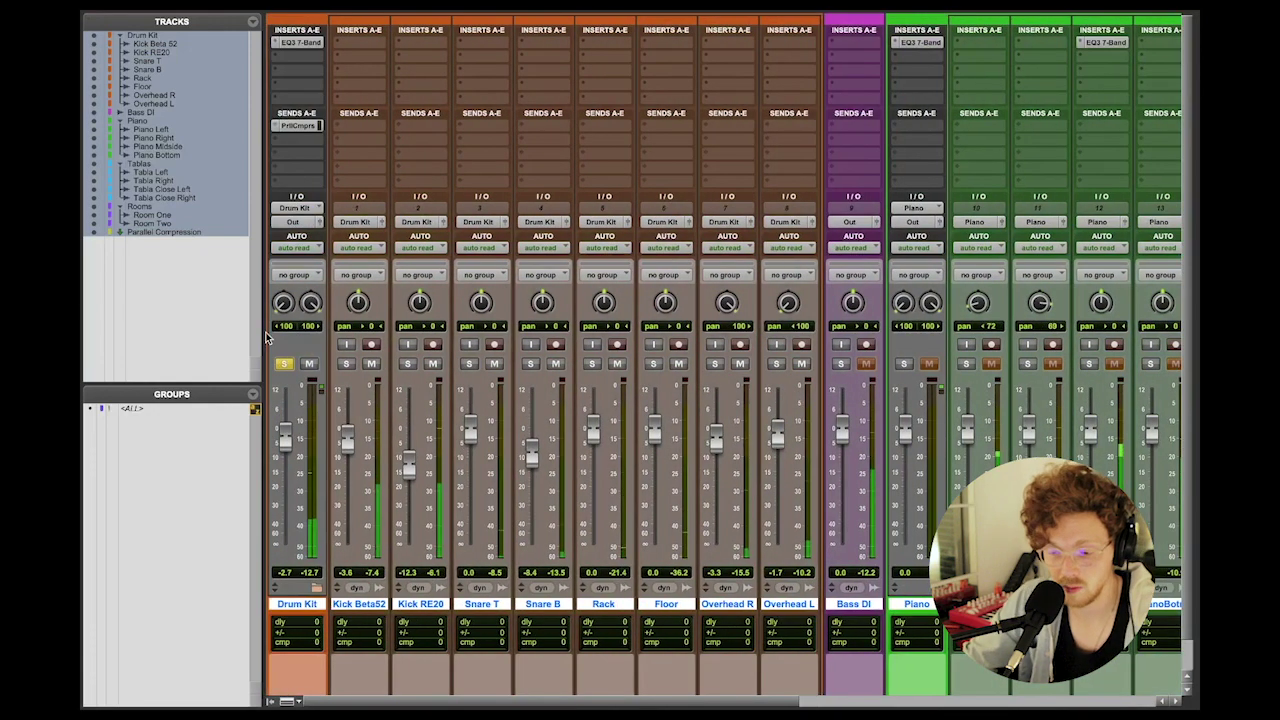
Step: Create one stereo Aux Input track named High Pass EQ
scroll(444, 387, "right", 10)
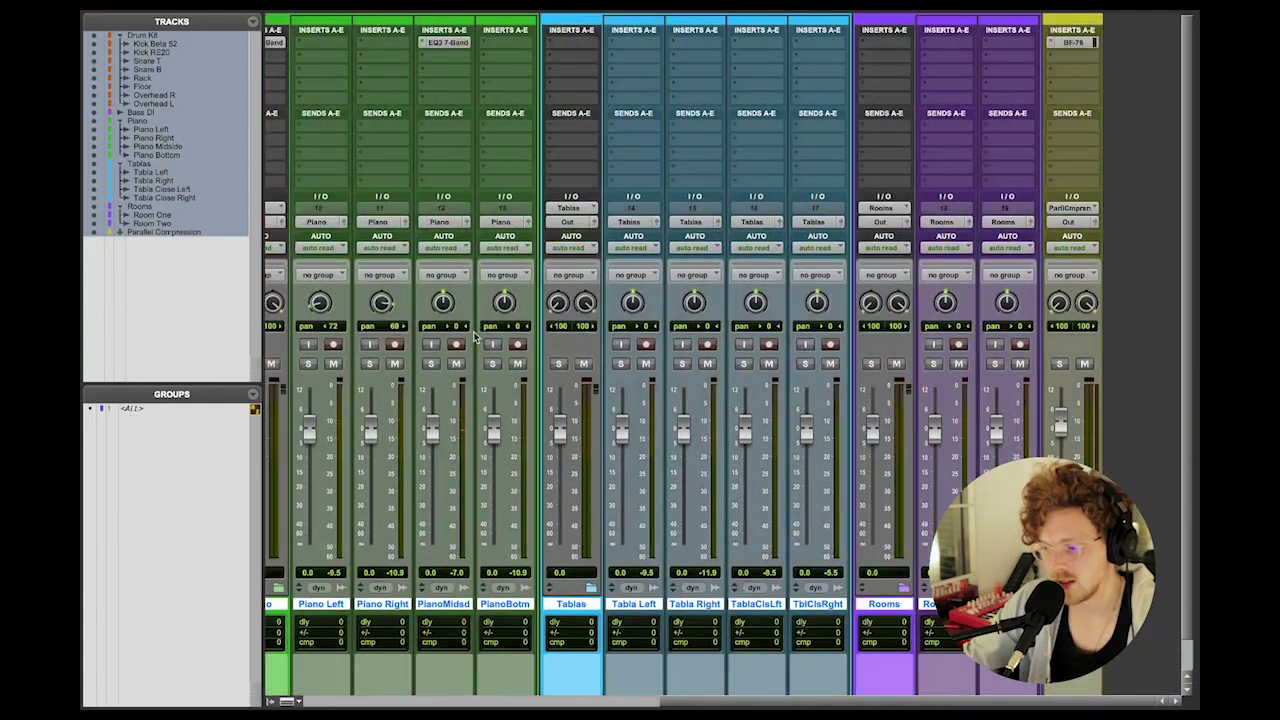
key("super+shift+n")
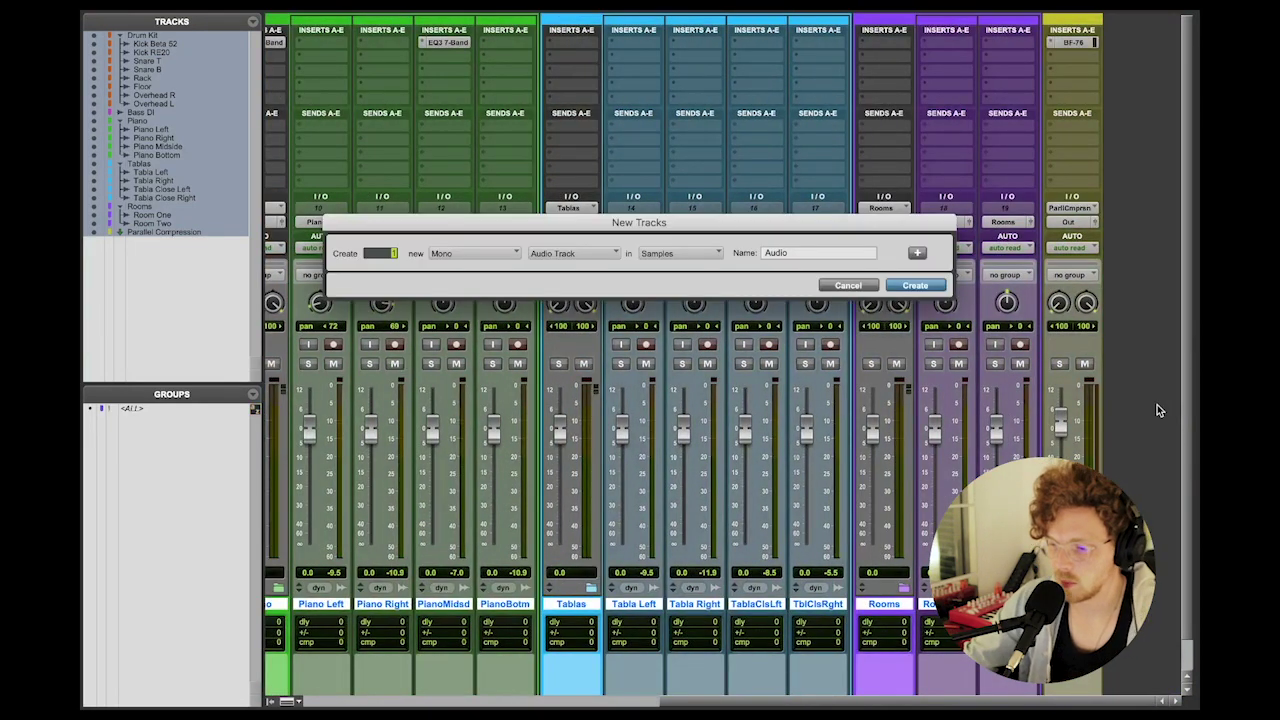
left_click(466, 257)
left_click(459, 273)
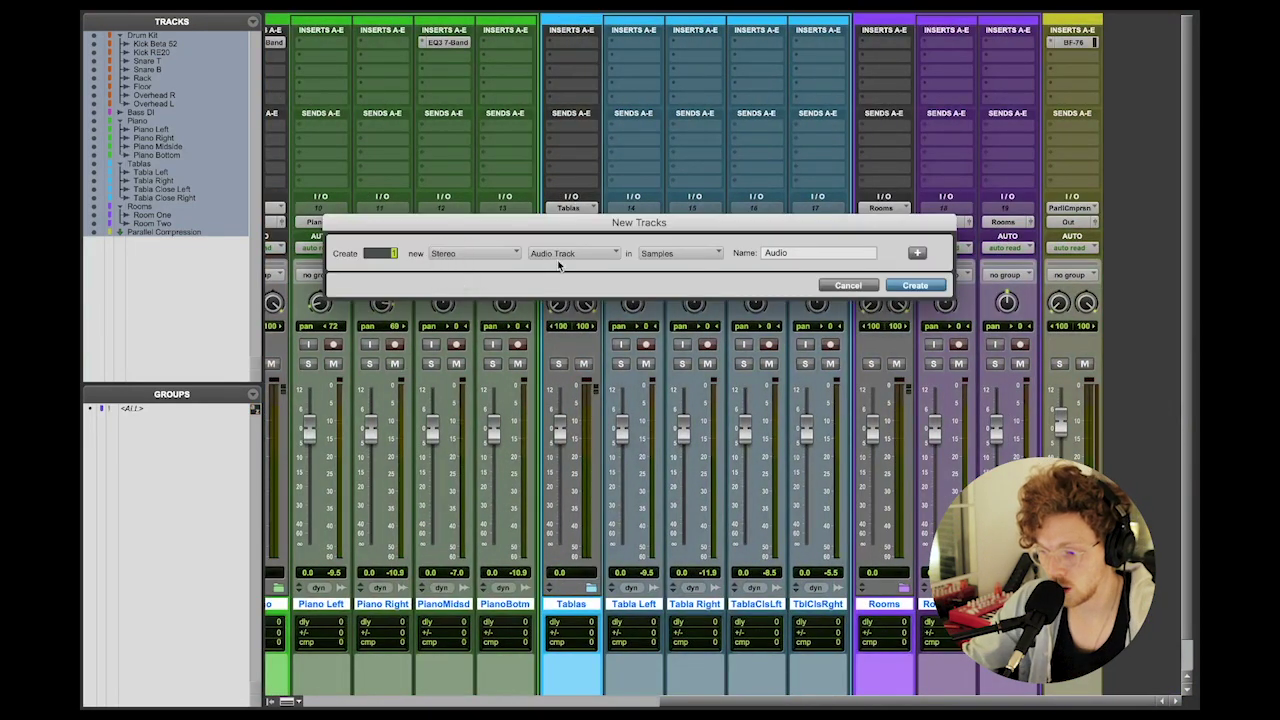
left_click(565, 254)
left_click(560, 266)
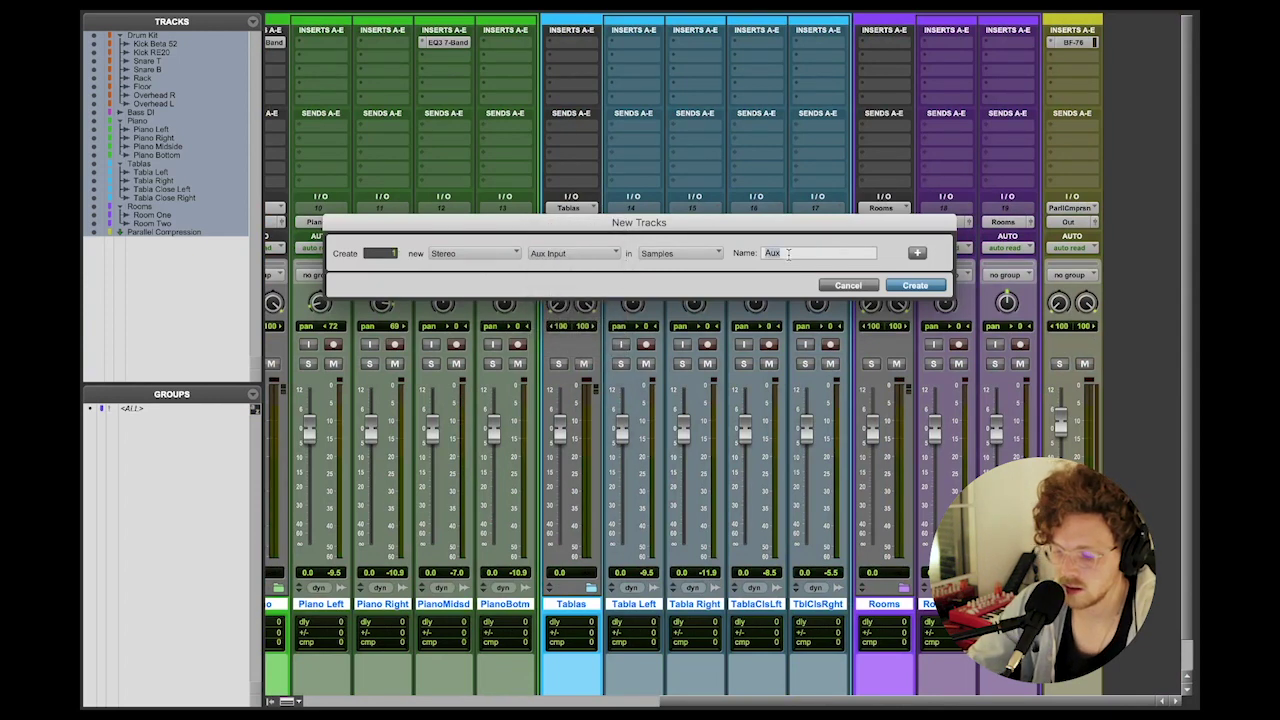
type("High Pass EQ")
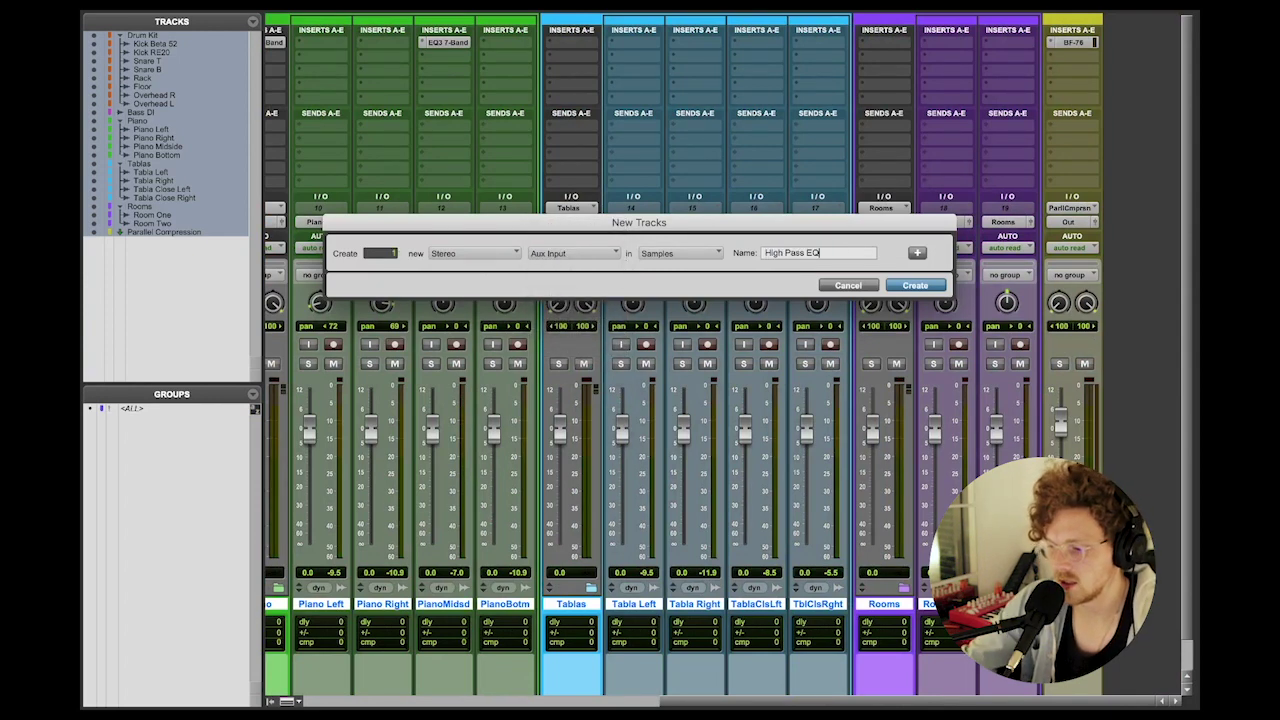
key("Return")
Step: Colour the High Pass EQ track yellow to match the Parallel Compression track
scroll(1082, 678, "down", 1)
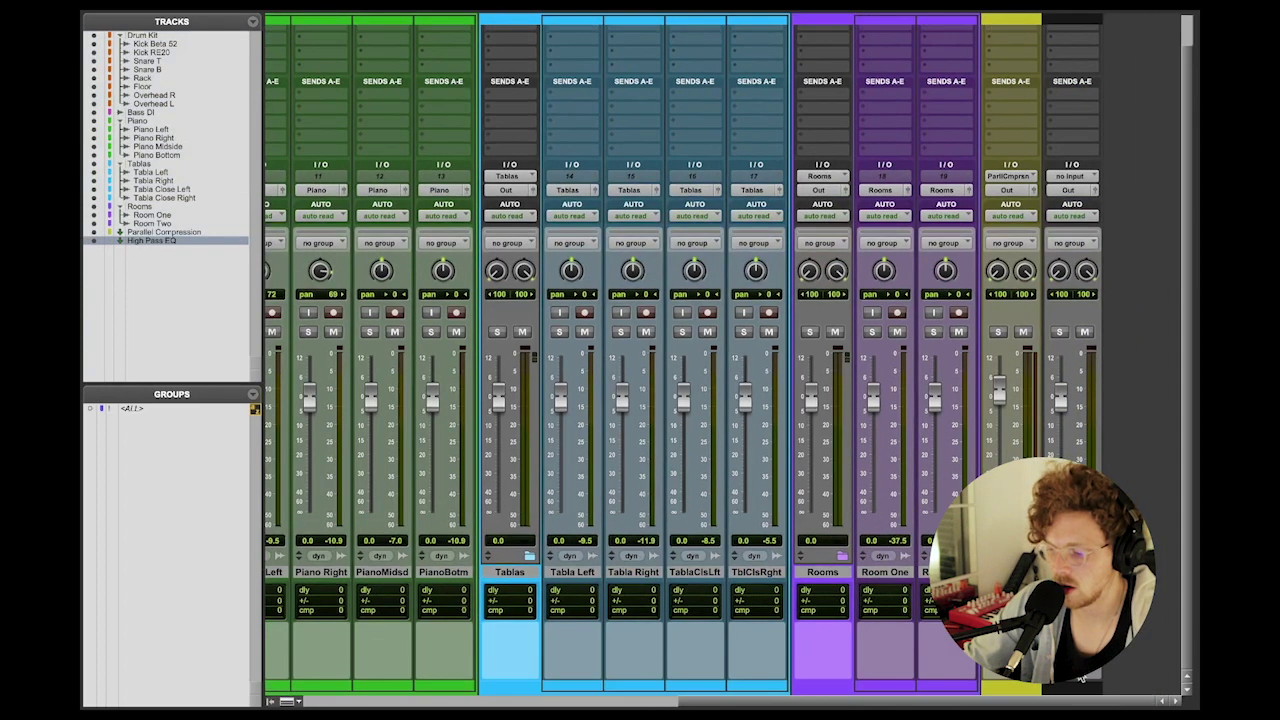
double_click(1063, 687)
left_click(663, 539)
left_click(458, 502)
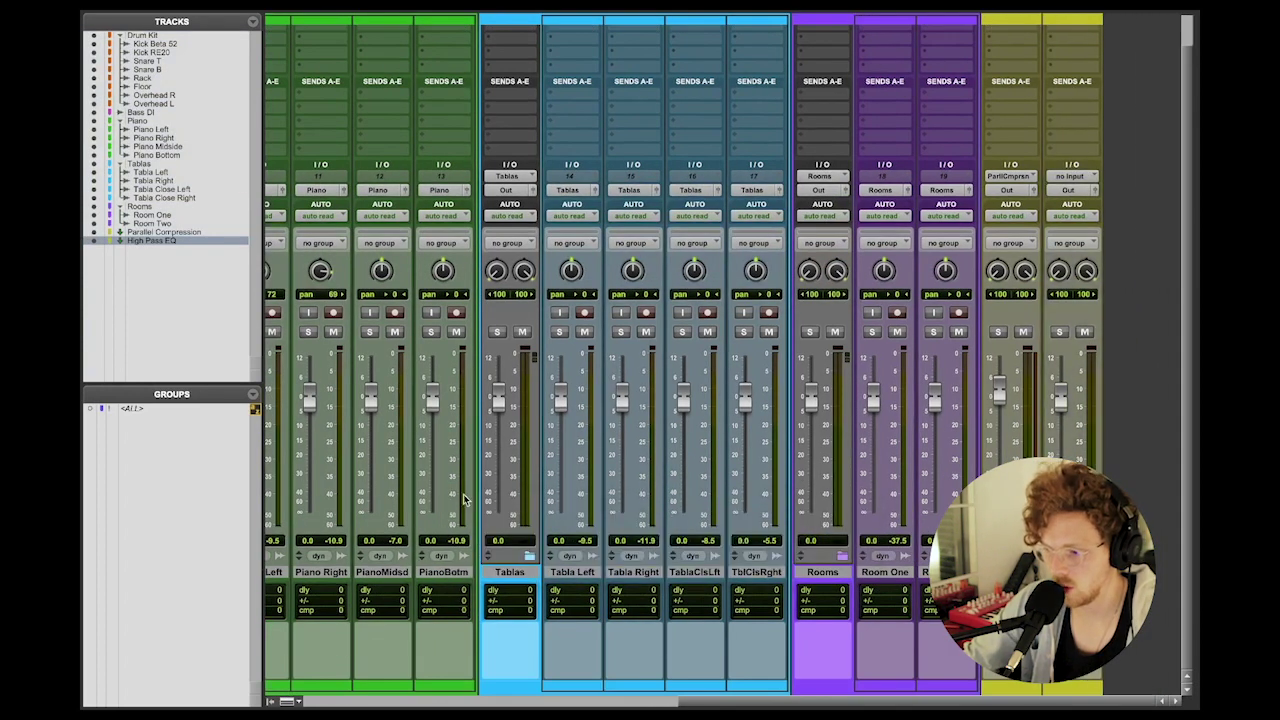
Step: Insert an EQ3 1-Band on the High Pass EQ track and set its filter type to High-Pass
scroll(725, 350, "up", 1)
left_click(1077, 43)
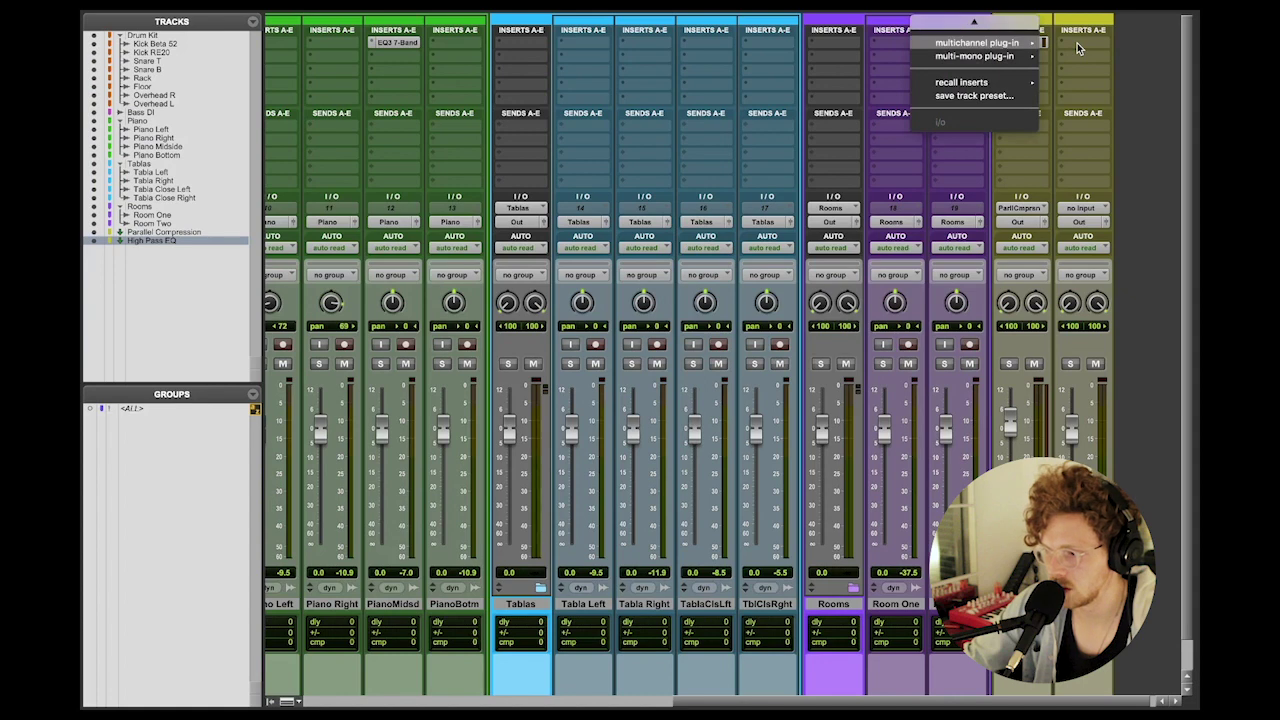
mouse_move(997, 43)
mouse_move(1108, 50)
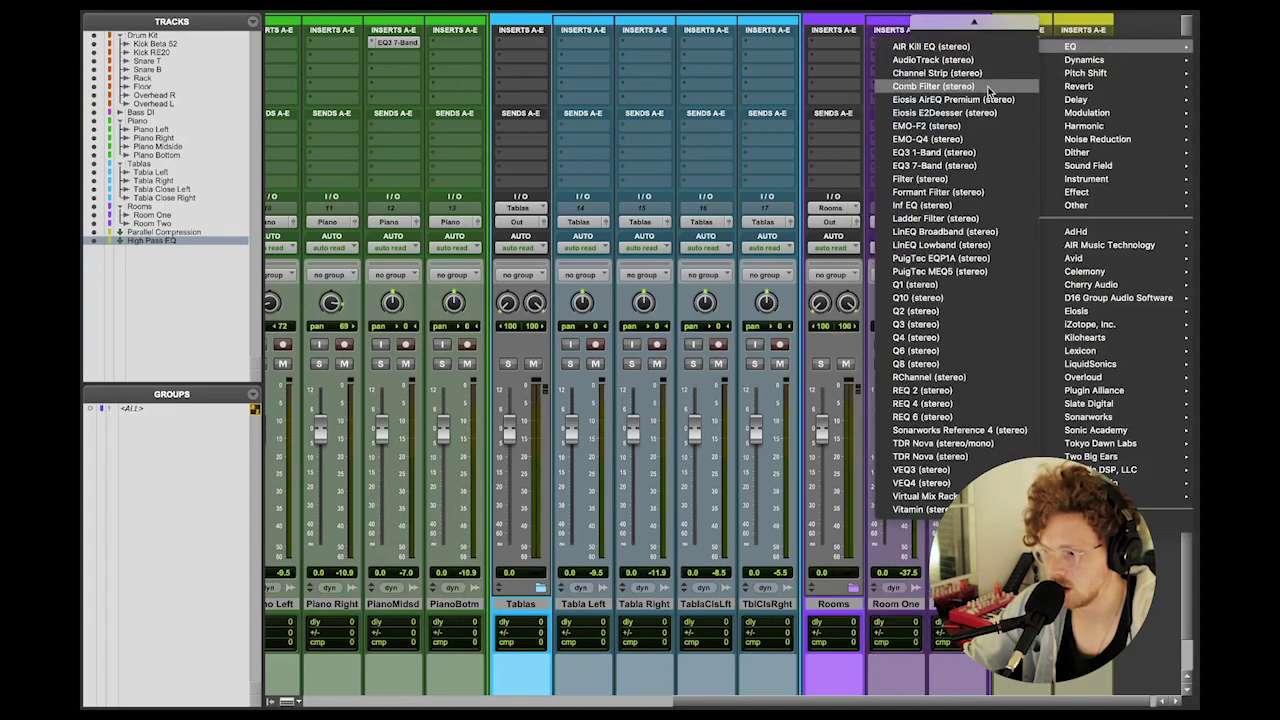
left_click(934, 152)
left_click(337, 261)
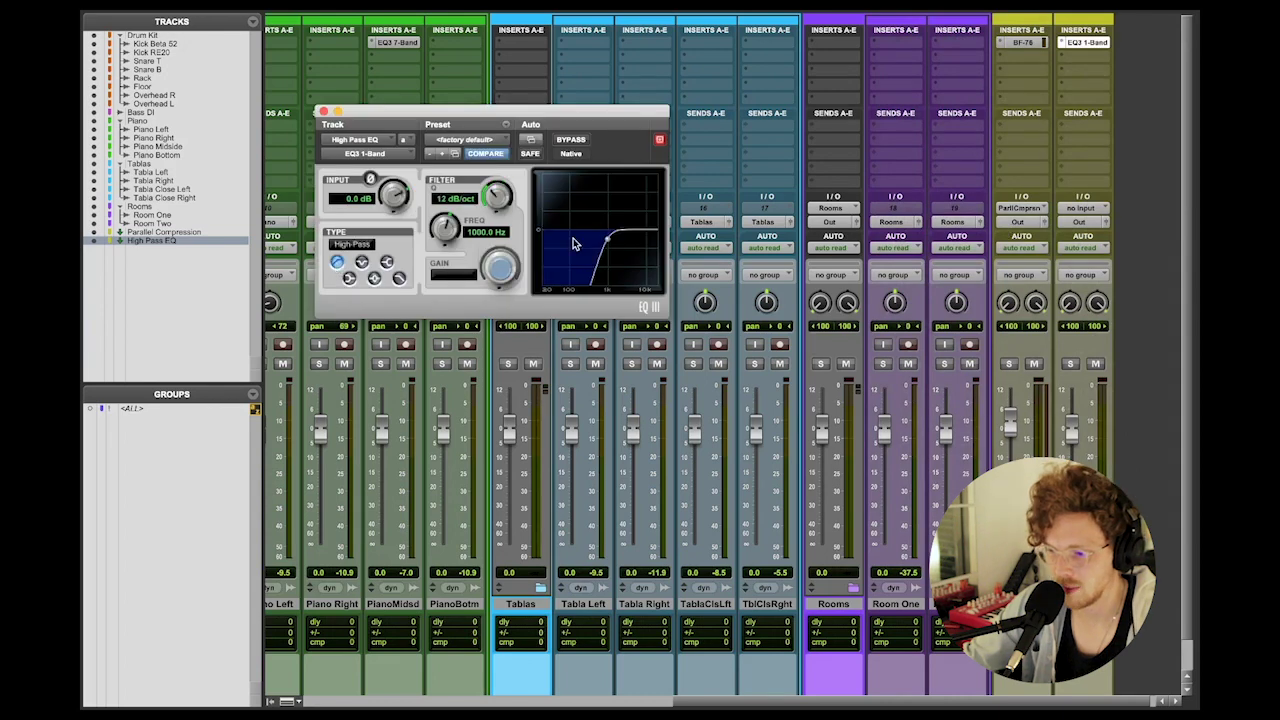
left_click(321, 111)
Step: Set the High Pass EQ track's input to the Parallel EQ stereo bus
left_click(1083, 207)
mouse_move(1089, 208)
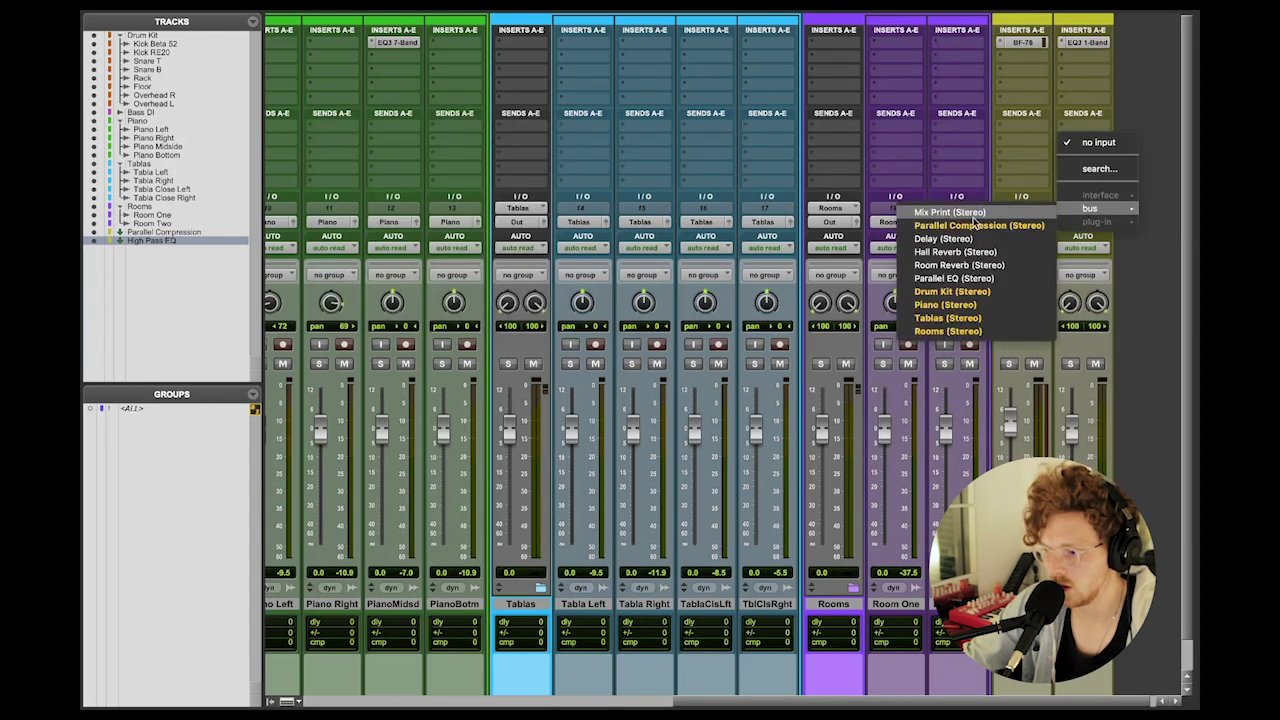
left_click(941, 180)
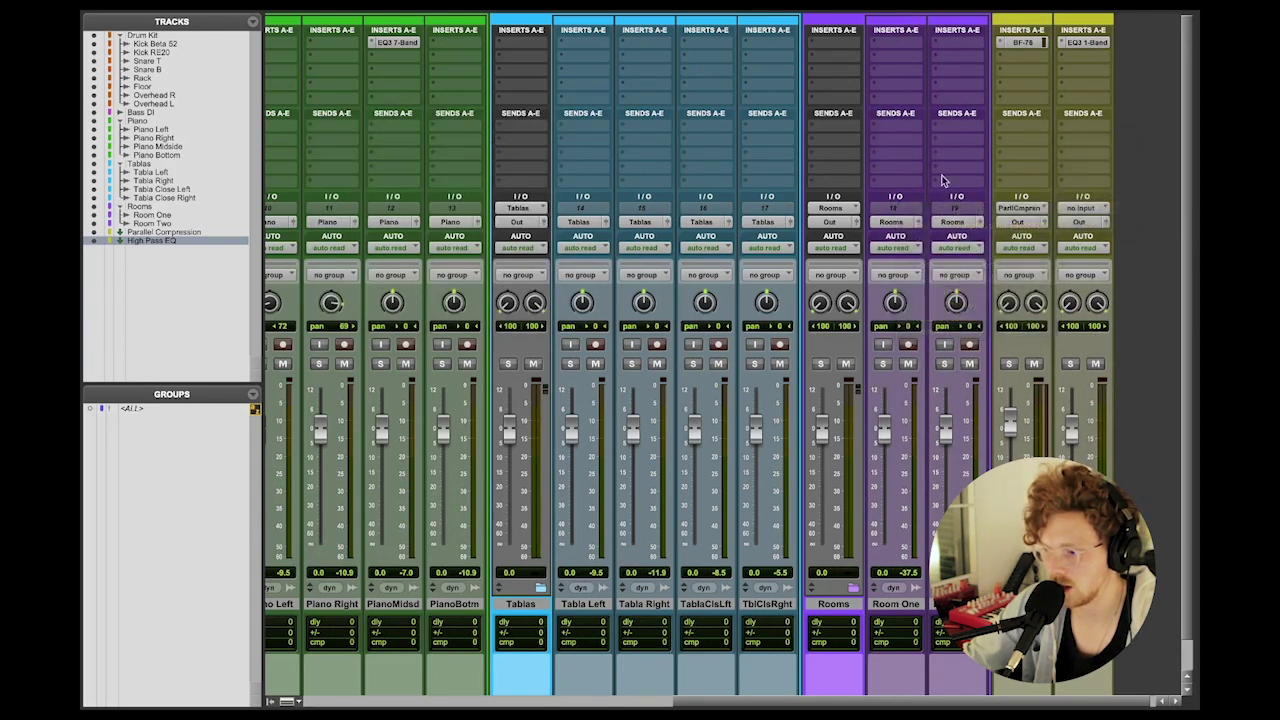
Step: Send the Drum Kit folder to the Parallel EQ bus at +0.4 dB and play the session with the folder soloed
scroll(912, 180, "left", 10)
left_click(297, 122)
mouse_move(345, 153)
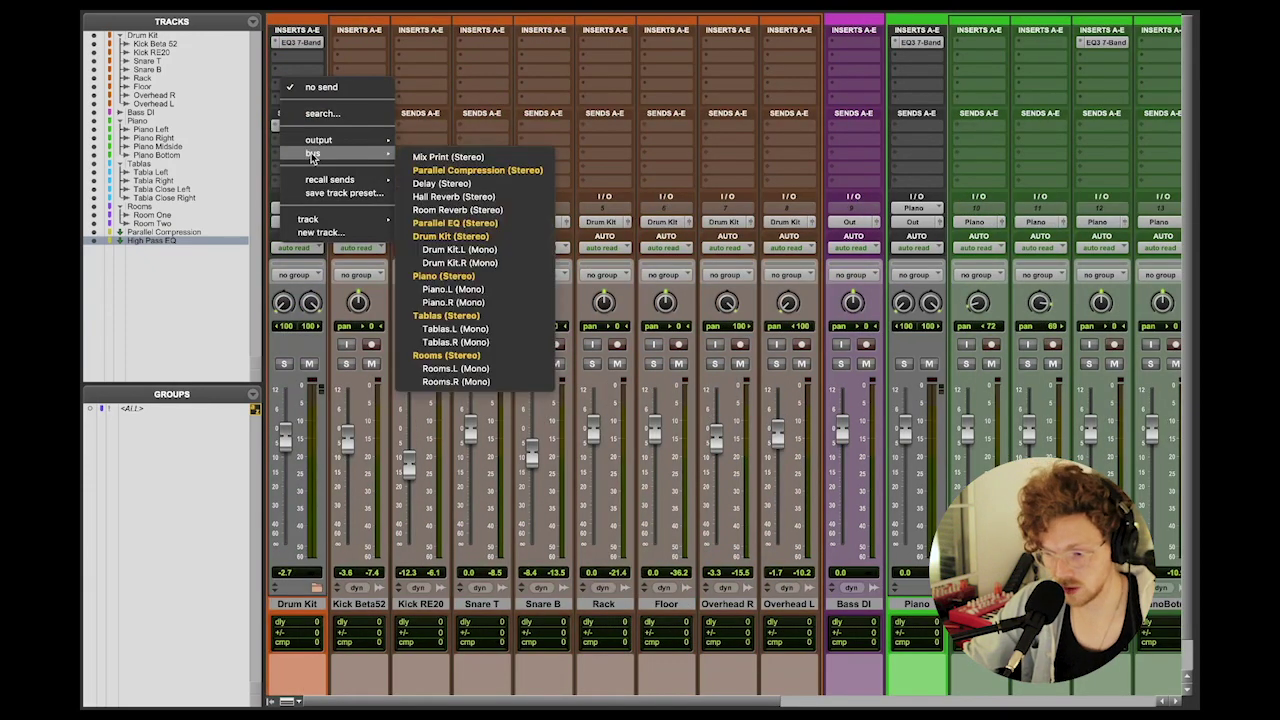
left_click(455, 223)
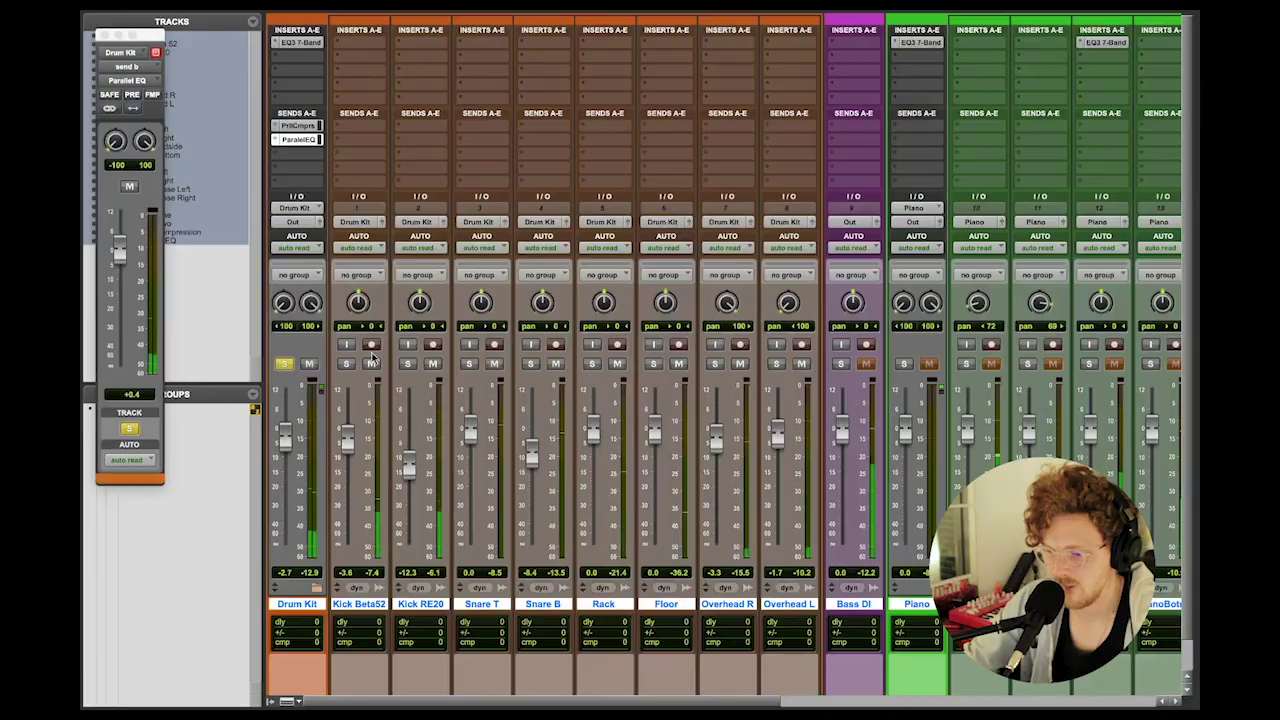
scroll(372, 358, "right", 10)
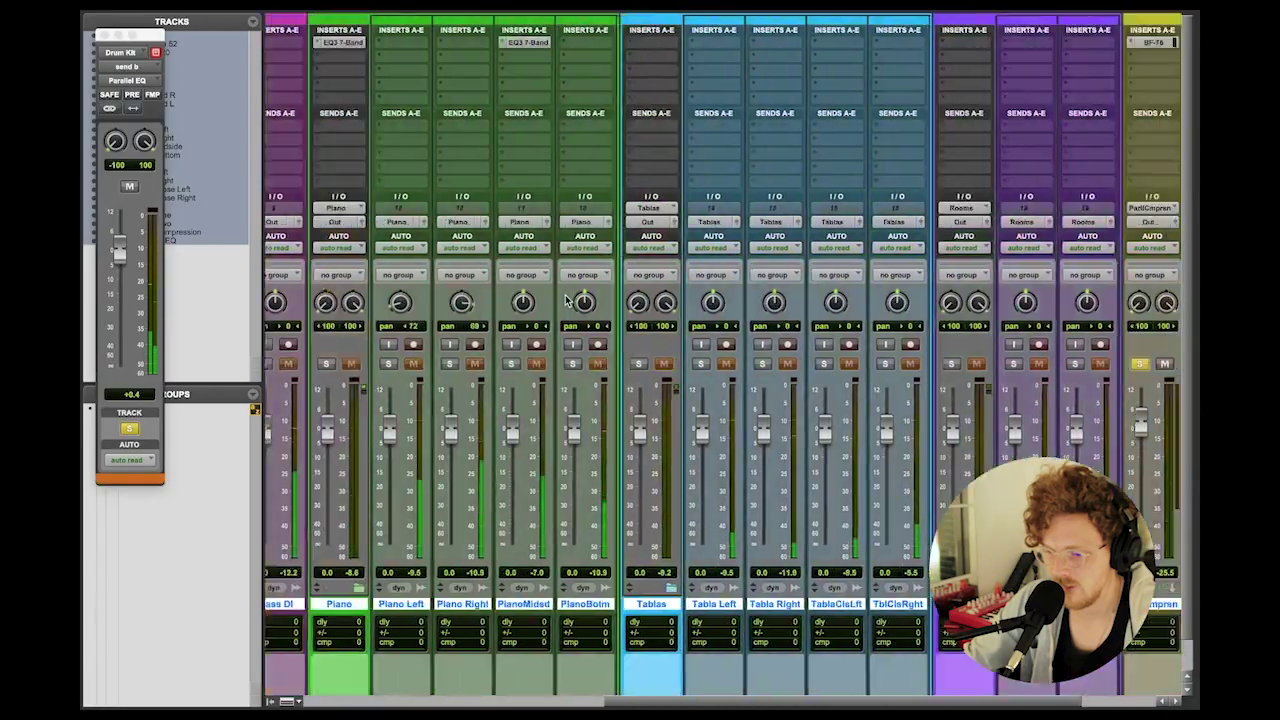
Step: Adjust the High Pass EQ track's fader to about +1.4 dB during playback
left_click_drag(1061, 424, 1062, 393)
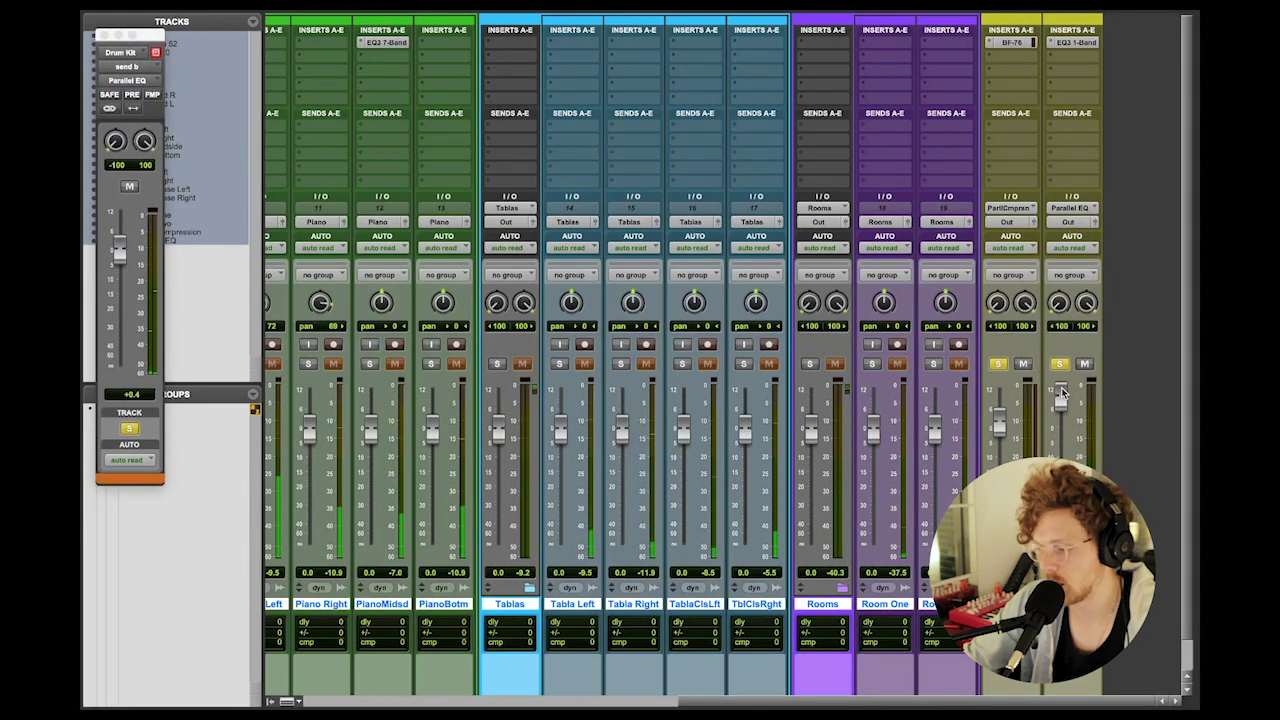
left_click_drag(1062, 393, 1063, 413)
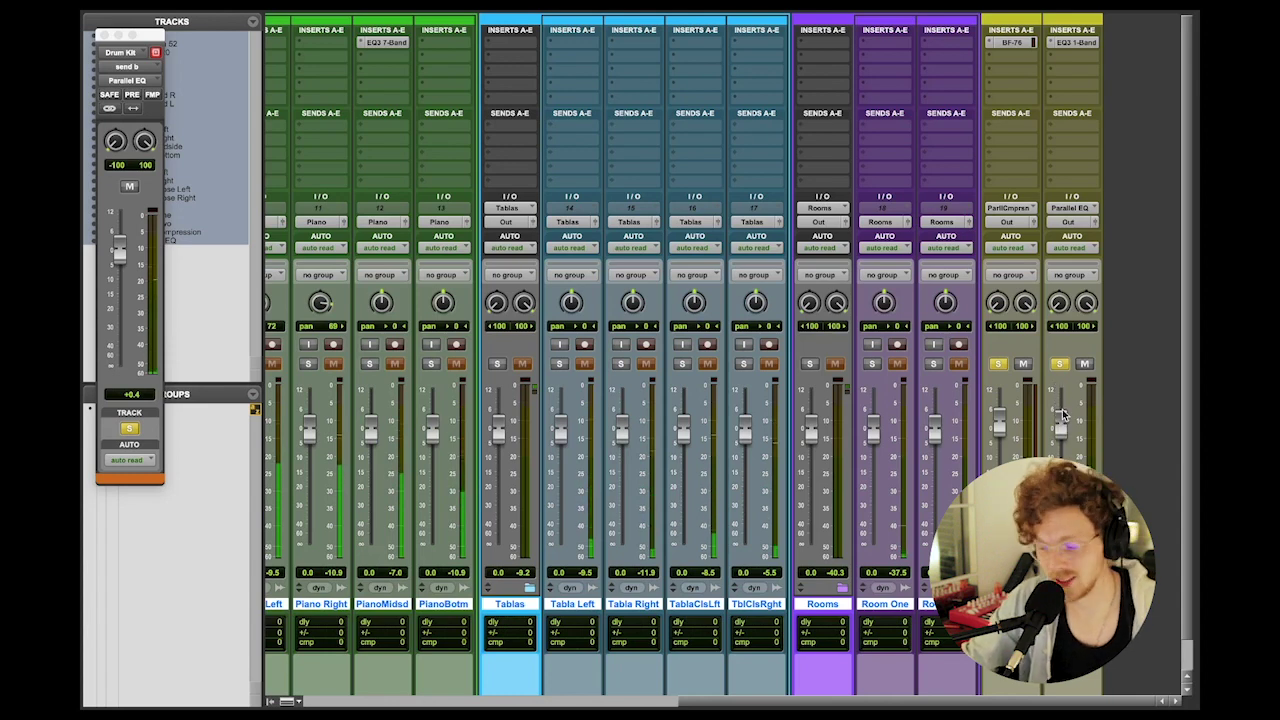
Step: Move the Parallel Compression and High Pass EQ tracks into a new stereo routing folder named Parallel Processing, with the tracks routed to it
scroll(1075, 545, "down", 1)
scroll(1090, 678, "left", 1)
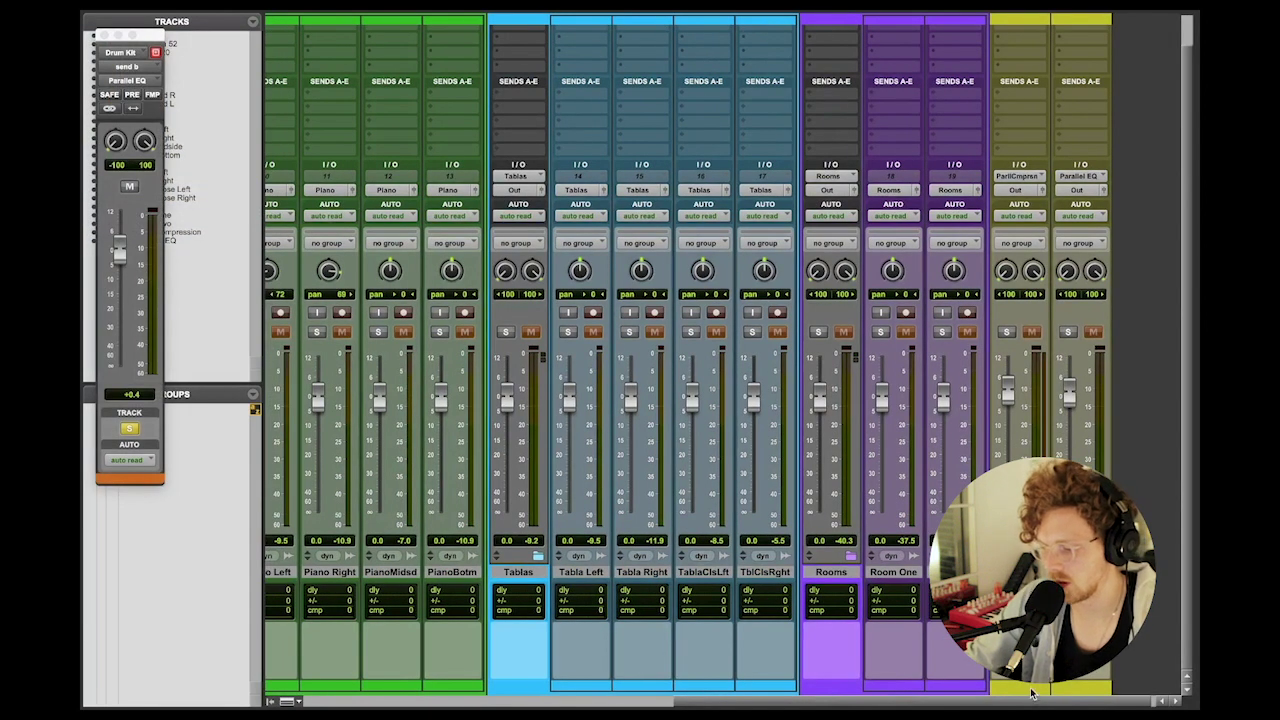
right_click(915, 572)
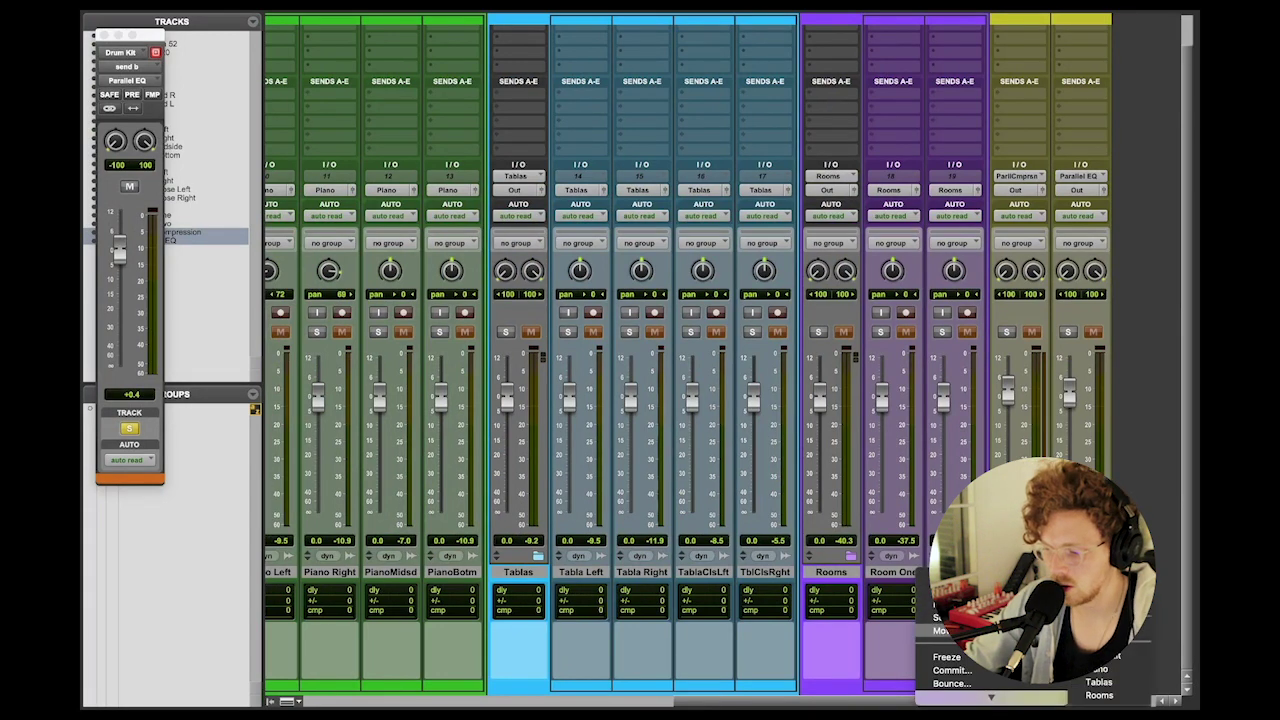
left_click(945, 631)
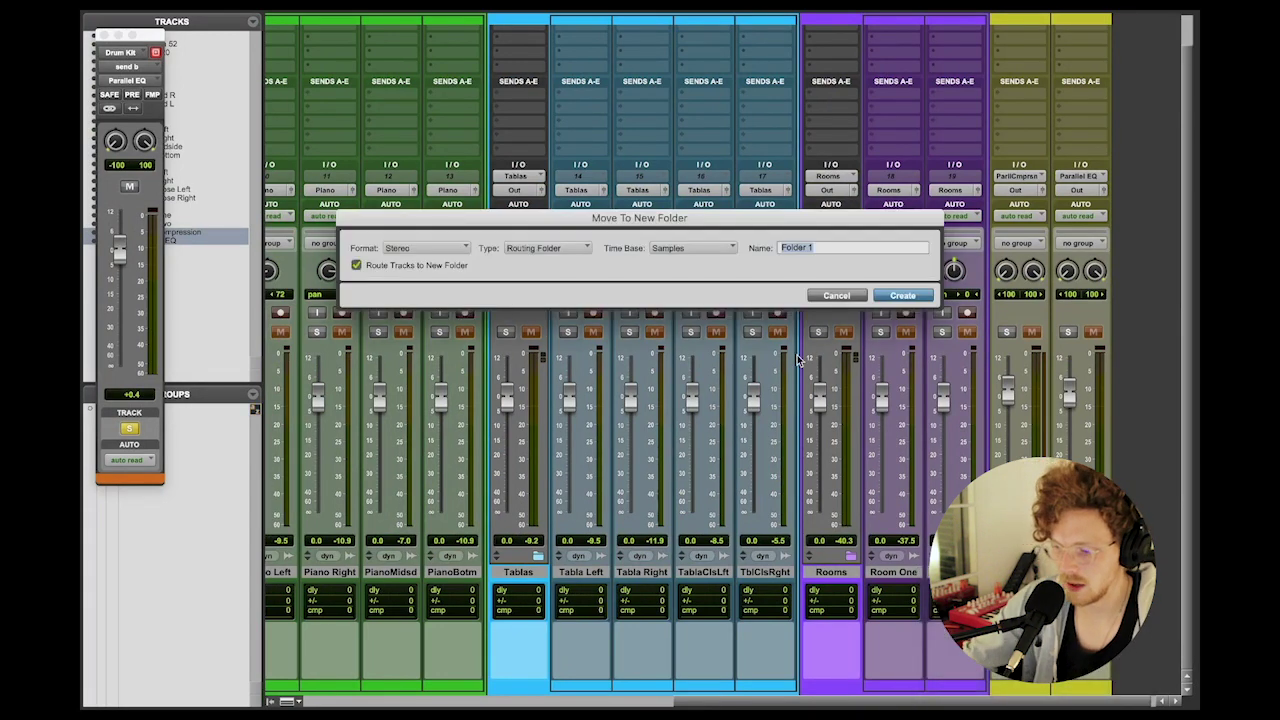
type("Tablas")
key("Return")
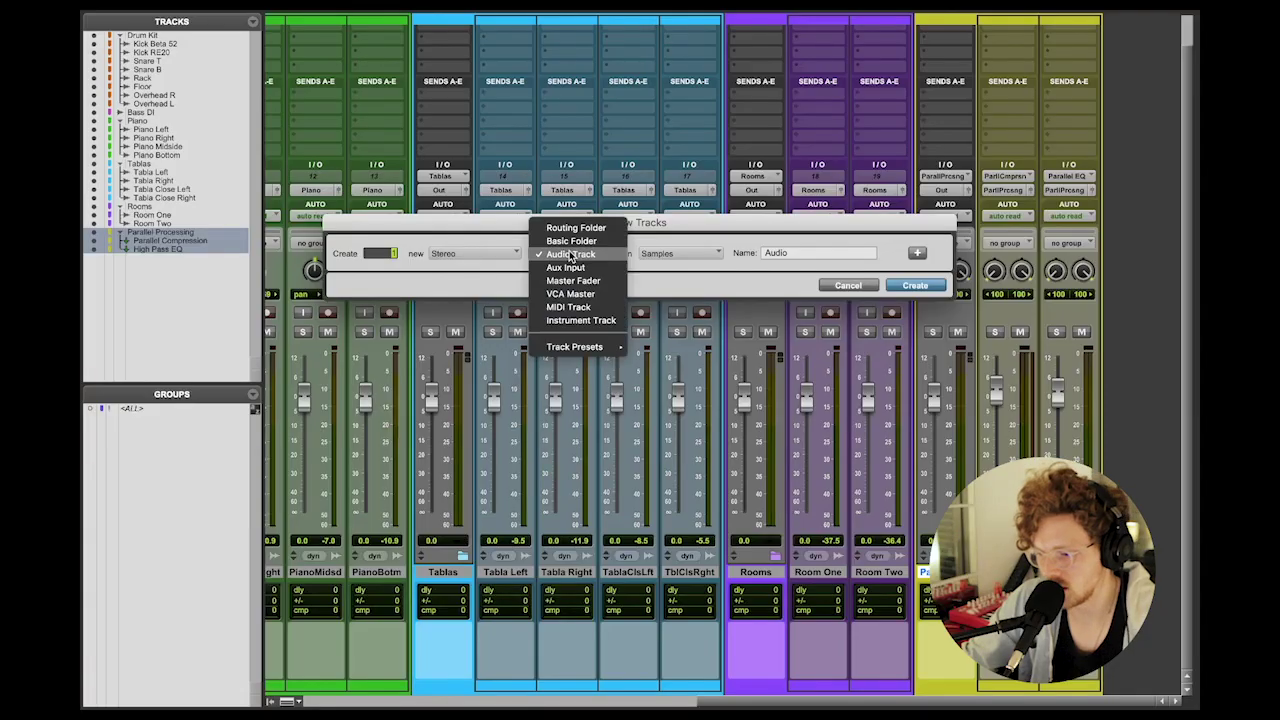
Step: Create a stereo aux input track named Room Reverb and colour it blue
left_click(630, 264)
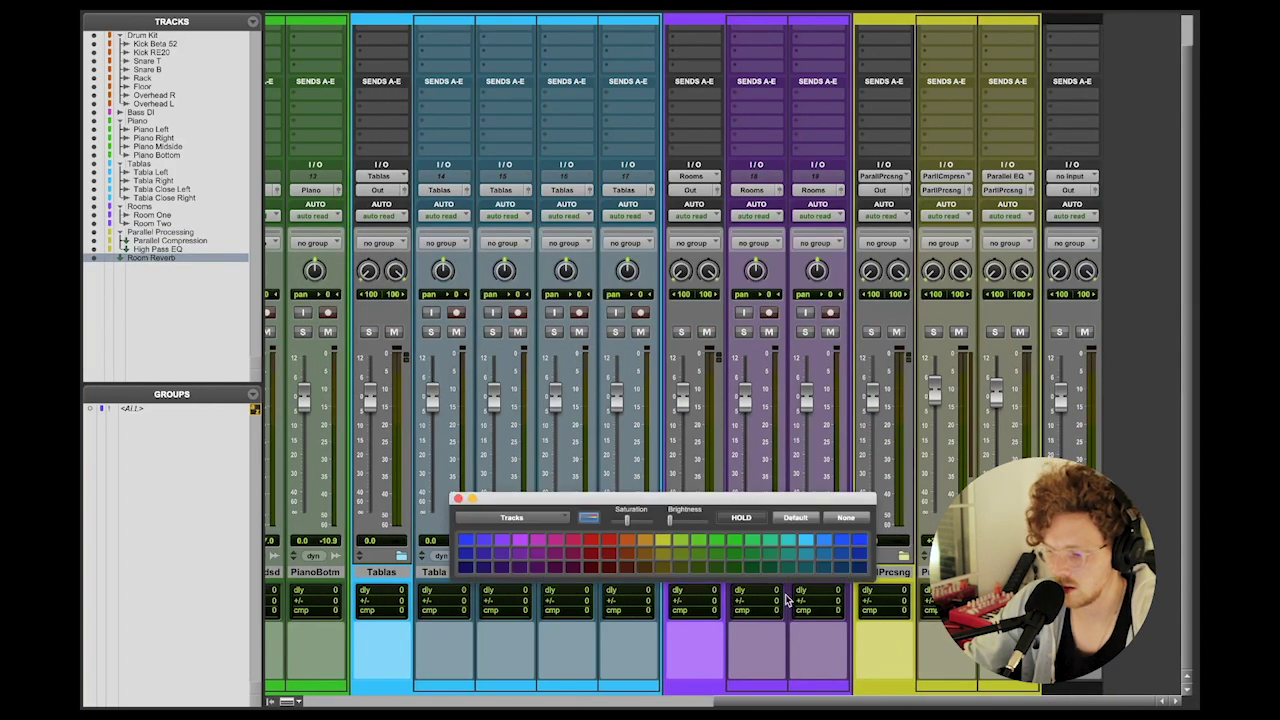
left_click(502, 555)
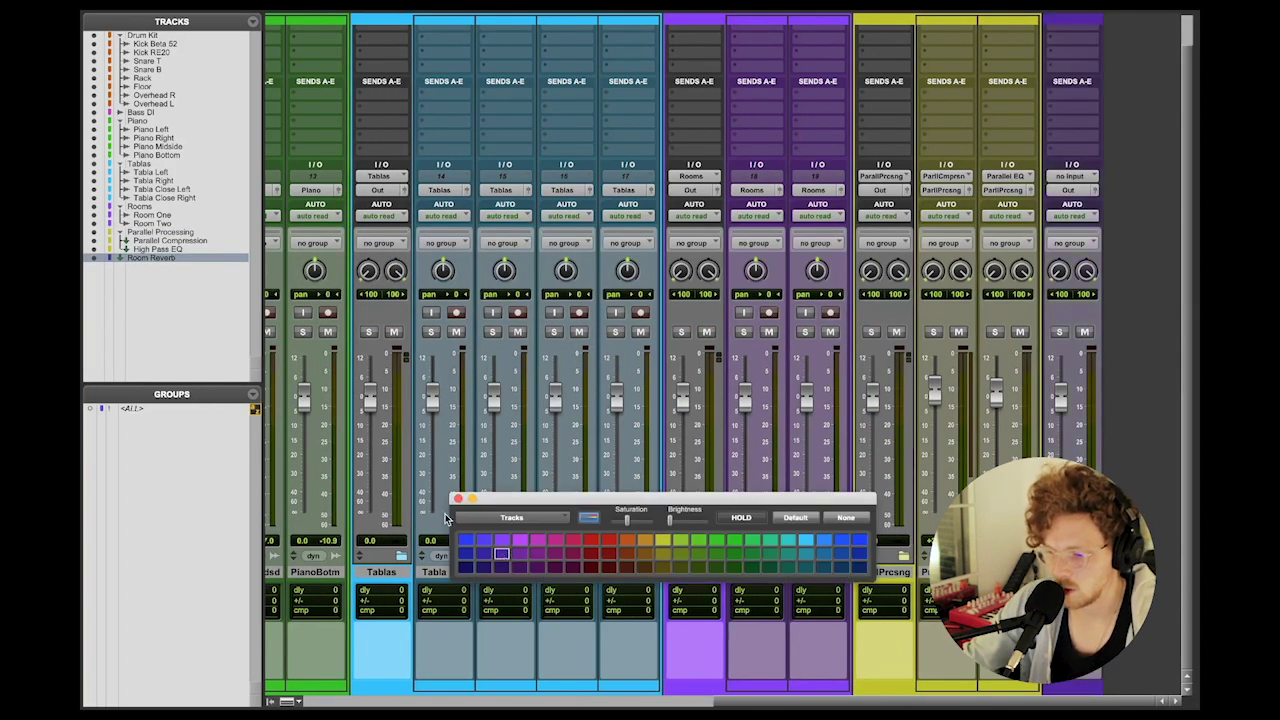
Step: Create a stereo aux input track named Hall Reverb
key("super+shift+n")
key("super+Right")
key("super+Down")
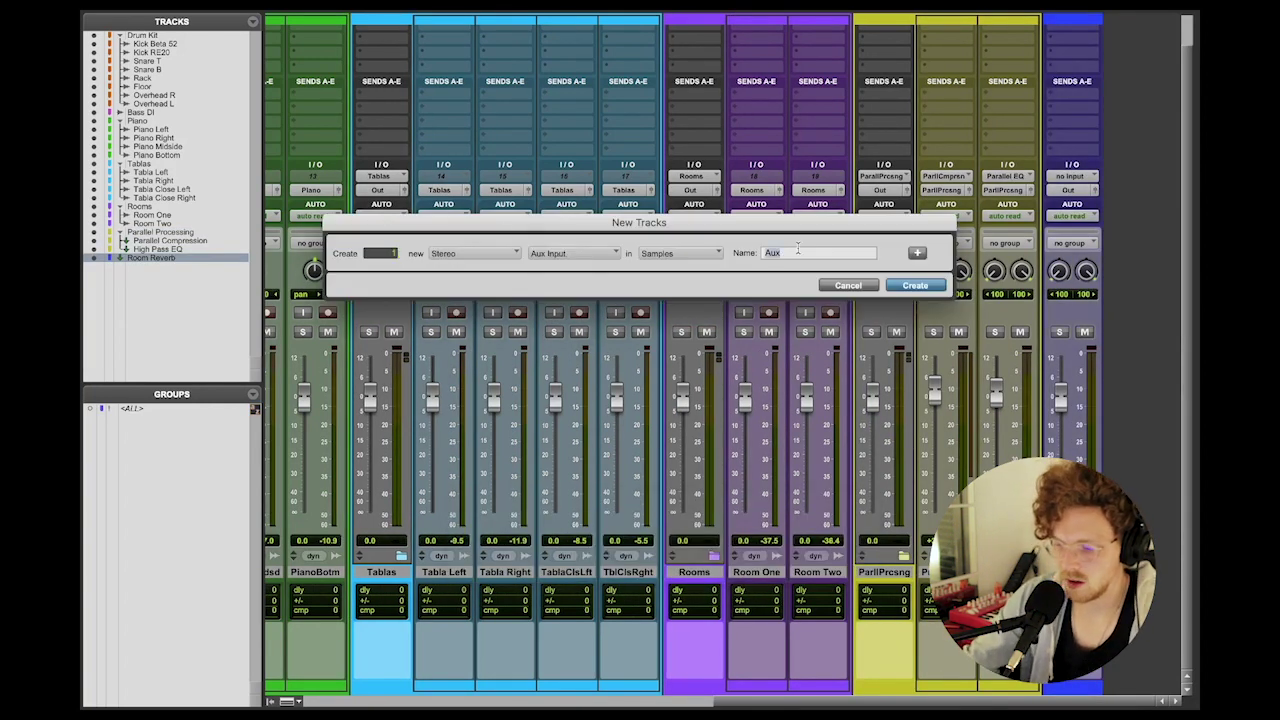
type("Hall Reverb")
key("Return")
Step: Create a stereo aux input track named Delay
key("super+shift+n")
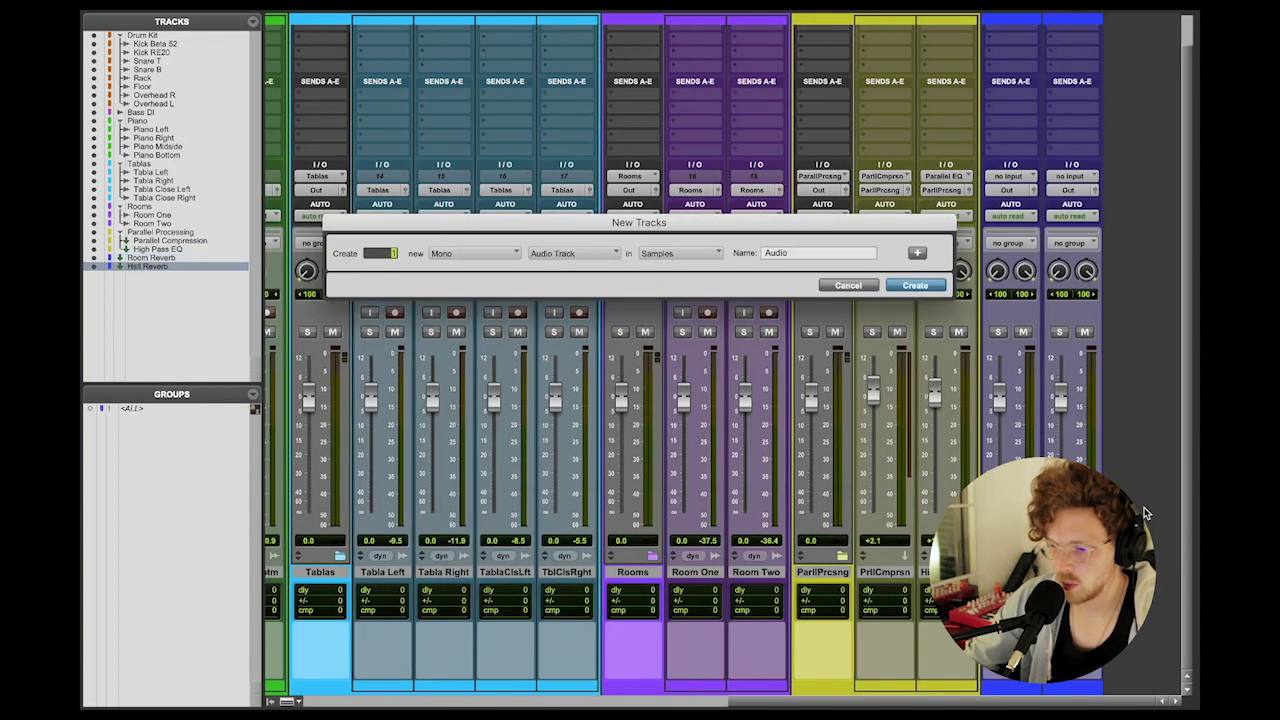
type("Delay")
key("Return")
Step: Set the inputs of the Room Reverb, Hall Reverb and Delay tracks to their matching stereo buses
left_click(1133, 208)
mouse_move(1079, 208)
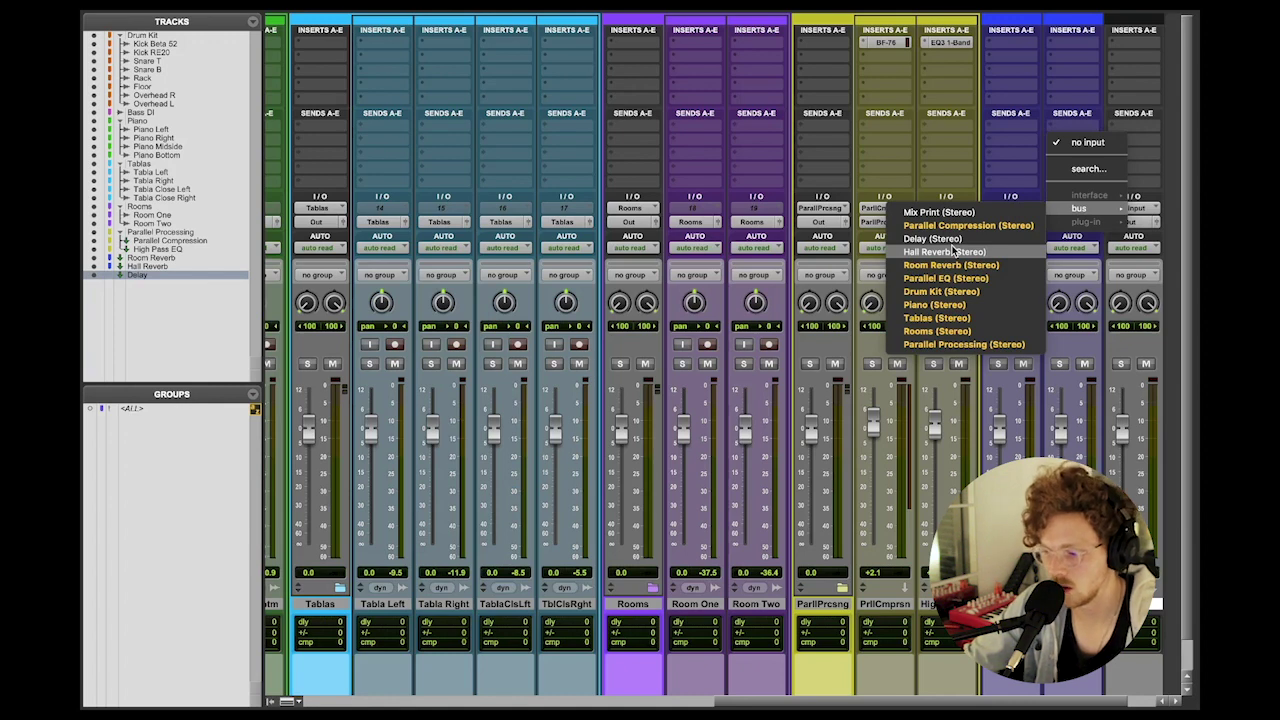
left_click(953, 251)
Step: Insert the stereo AIR Reverb plug-in on the Room Reverb and Hall Reverb aux tracks
left_click(1070, 40)
mouse_move(1060, 43)
mouse_move(866, 87)
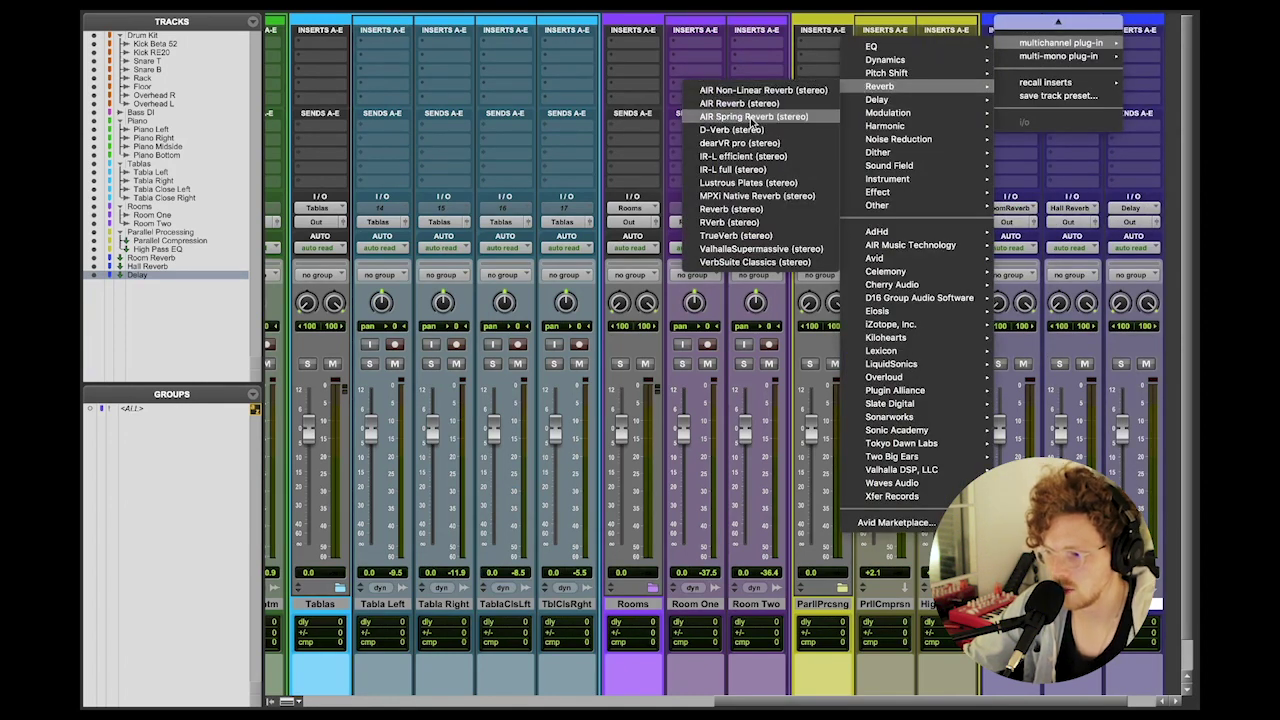
left_click(770, 104)
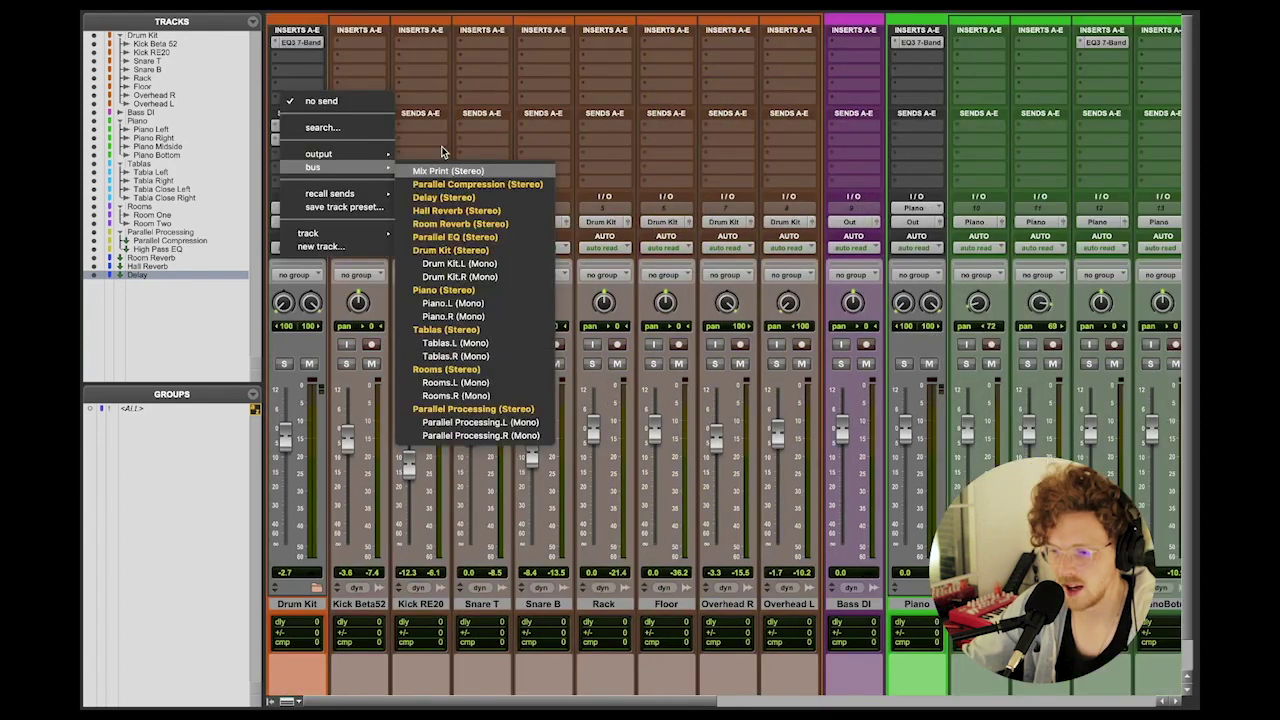
Step: Add sends from the Drum Kit folder to the Hall Reverb and Delay stereo buses
left_click(441, 146)
left_click(288, 162)
mouse_move(313, 170)
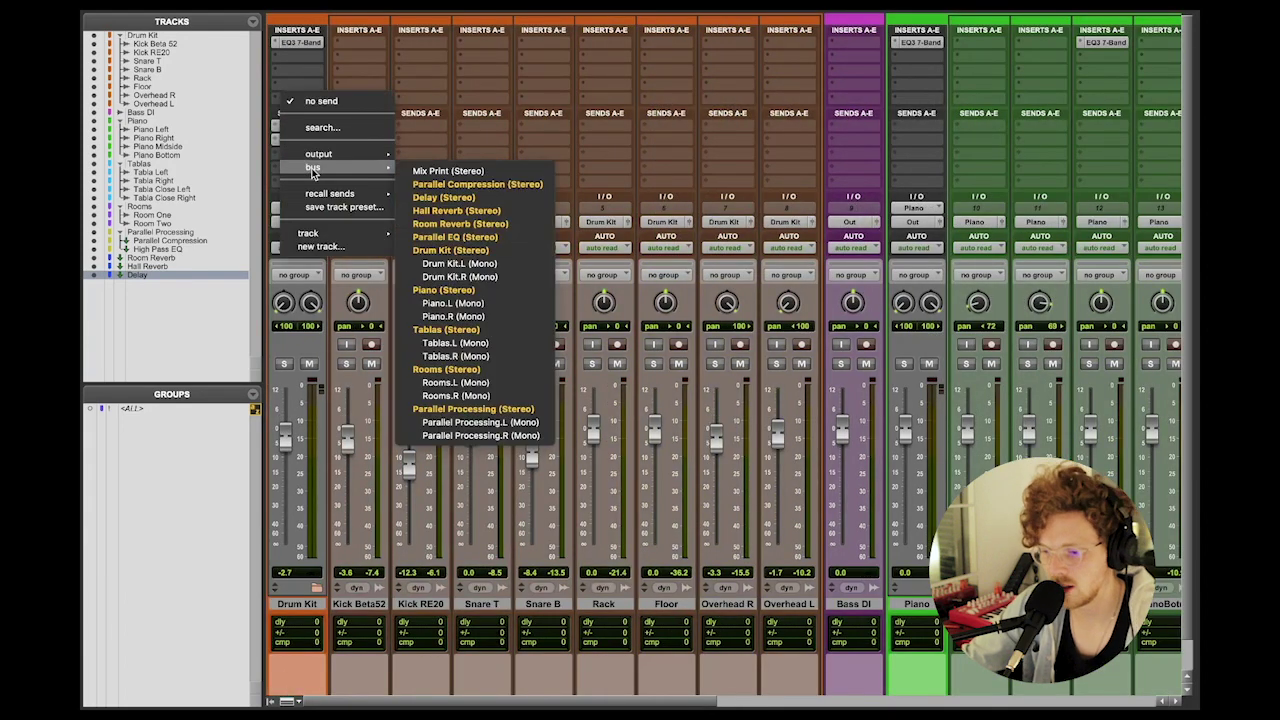
left_click(445, 218)
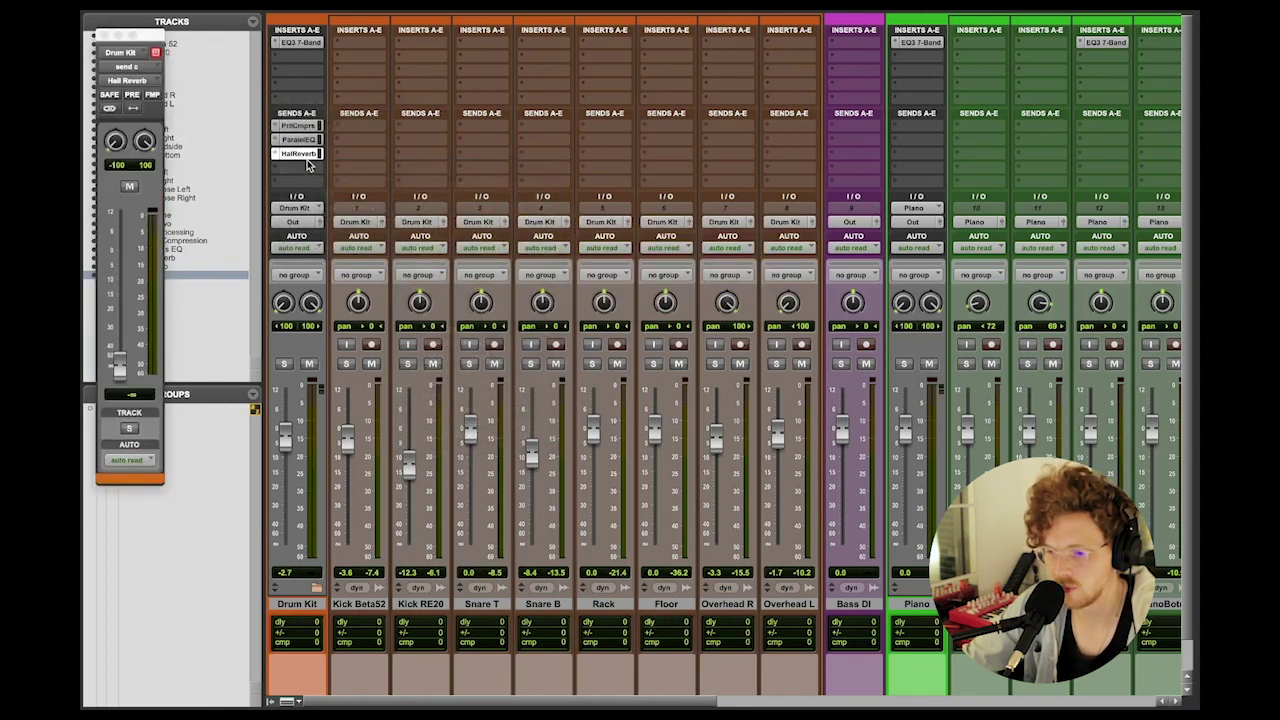
left_click(287, 172)
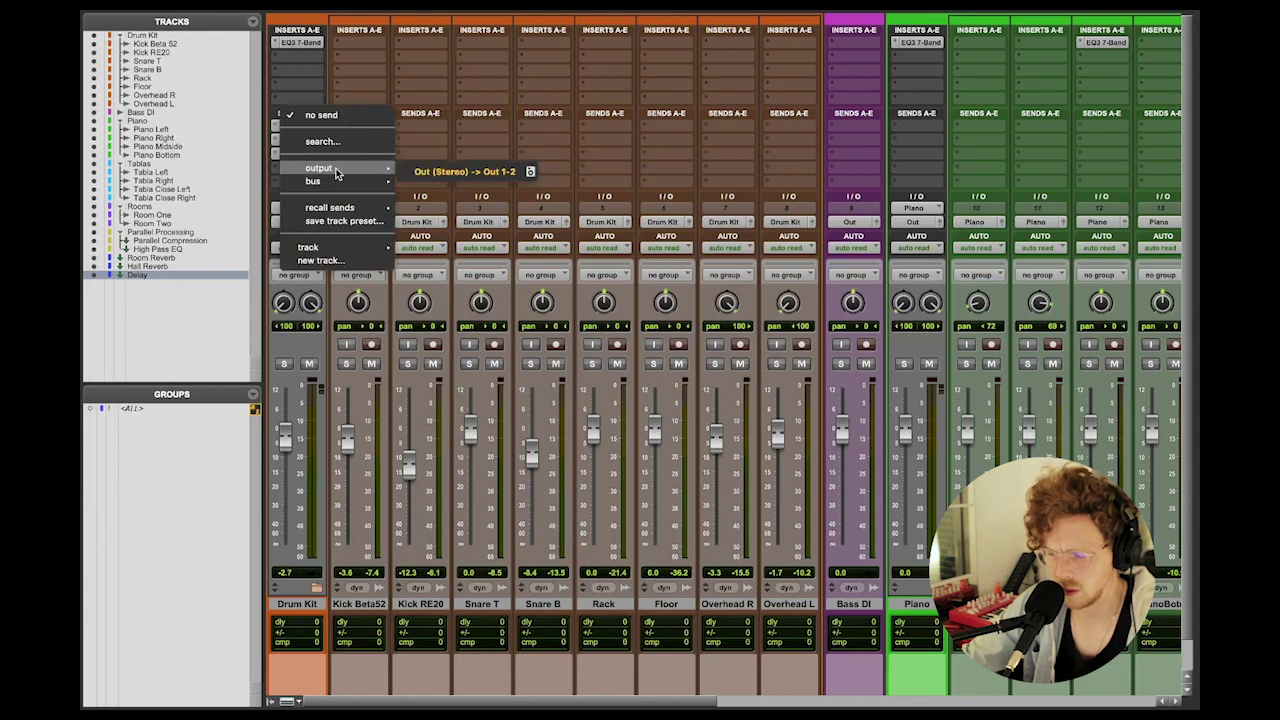
mouse_move(340, 181)
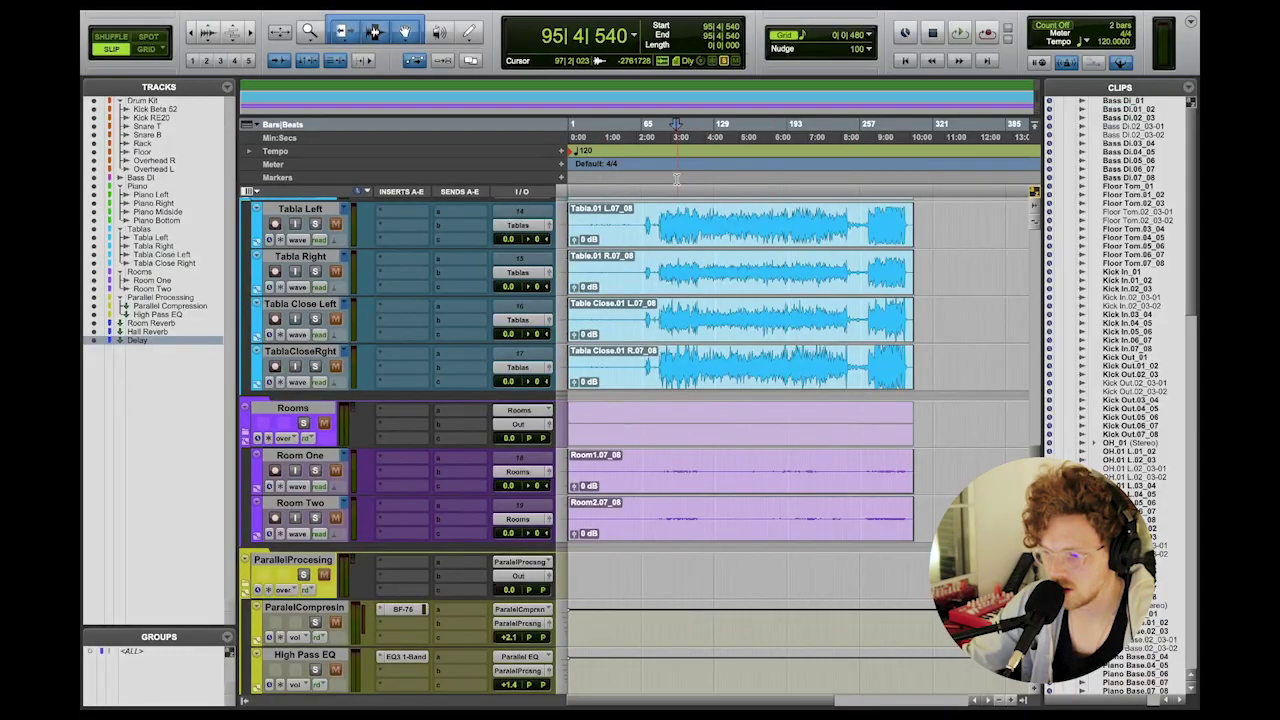
Step: Play the session from about bar 96 and balance the effect returns, raising the Hall Reverb fader and lowering the Delay fader
left_click(677, 180)
key("space")
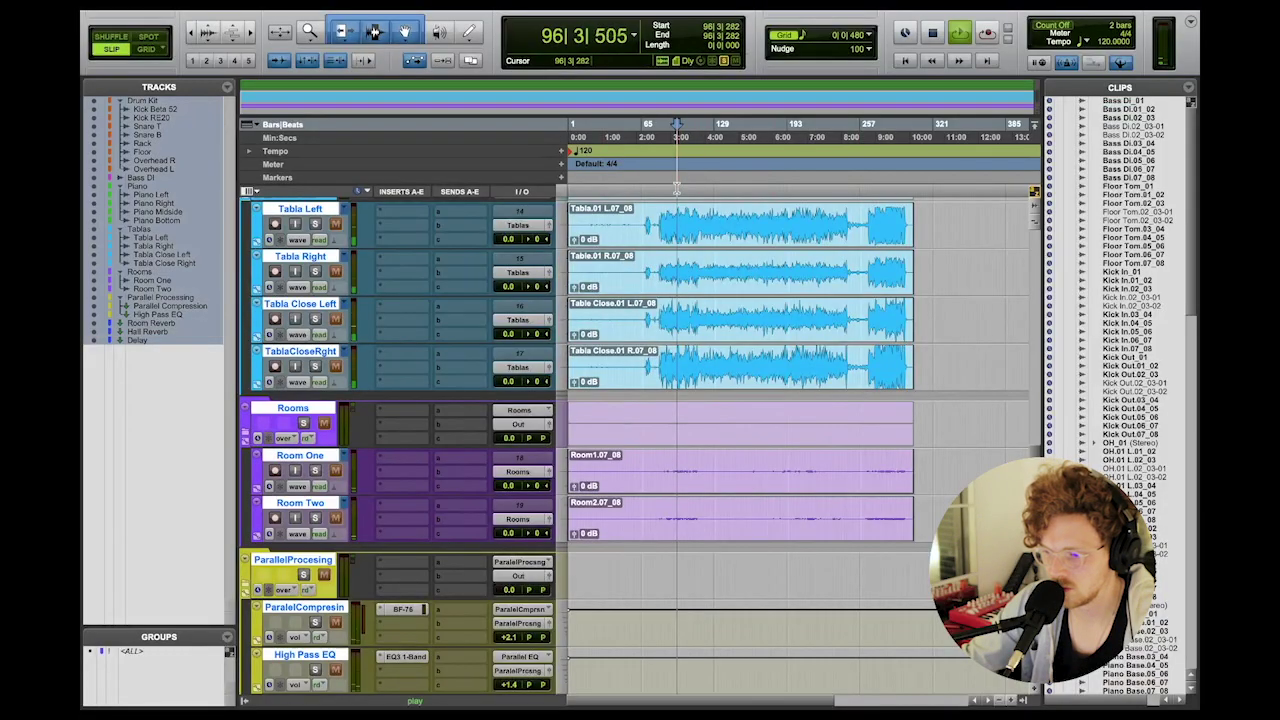
key("super+equal")
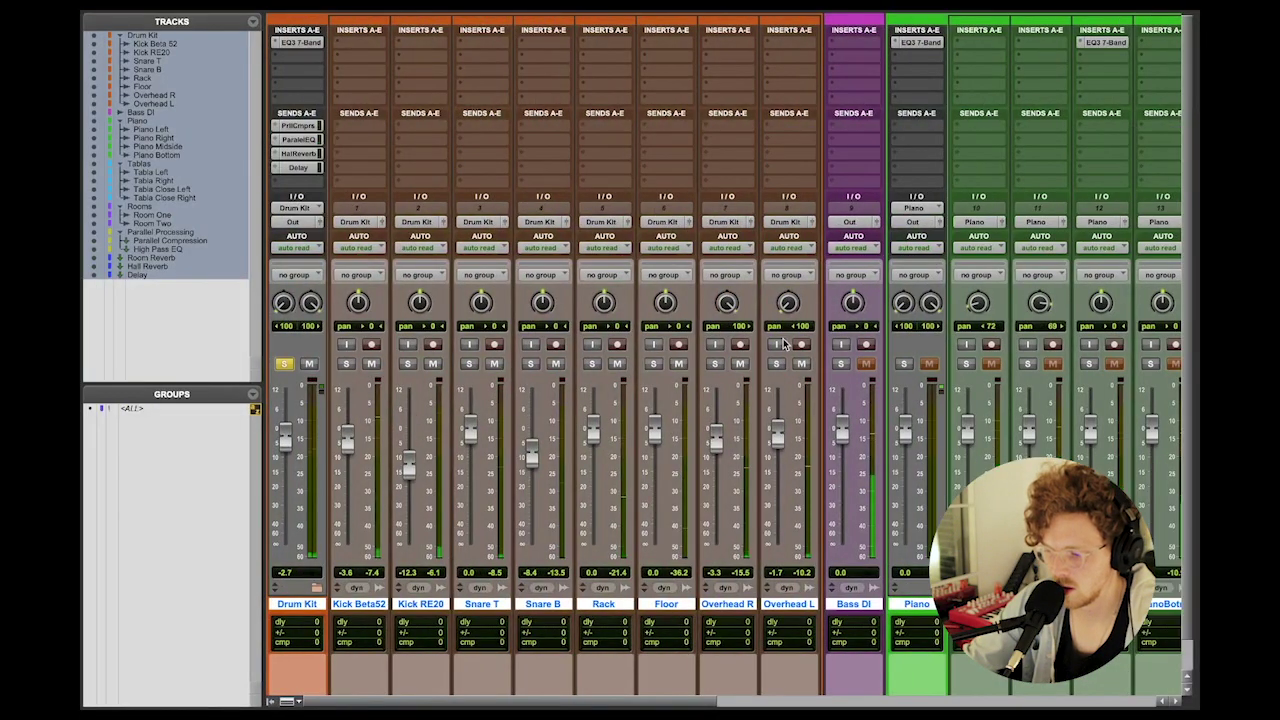
scroll(783, 338, "right", 10)
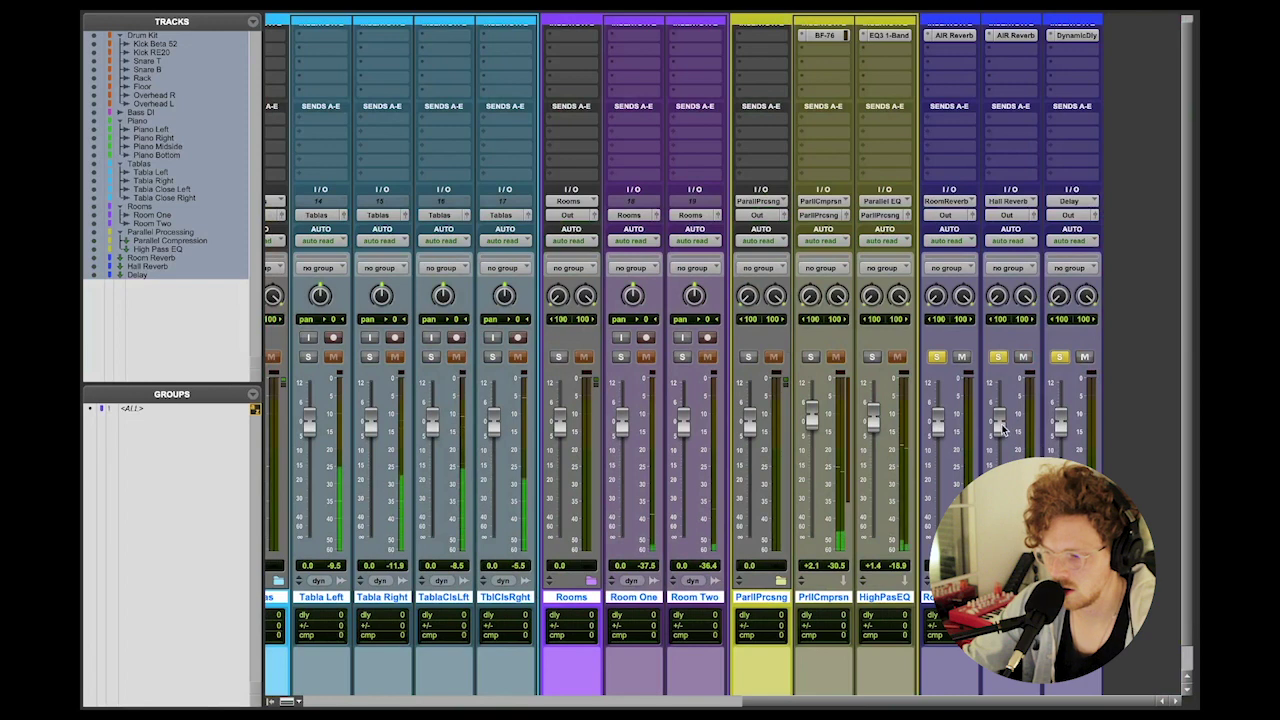
left_click_drag(999, 421, 1001, 405)
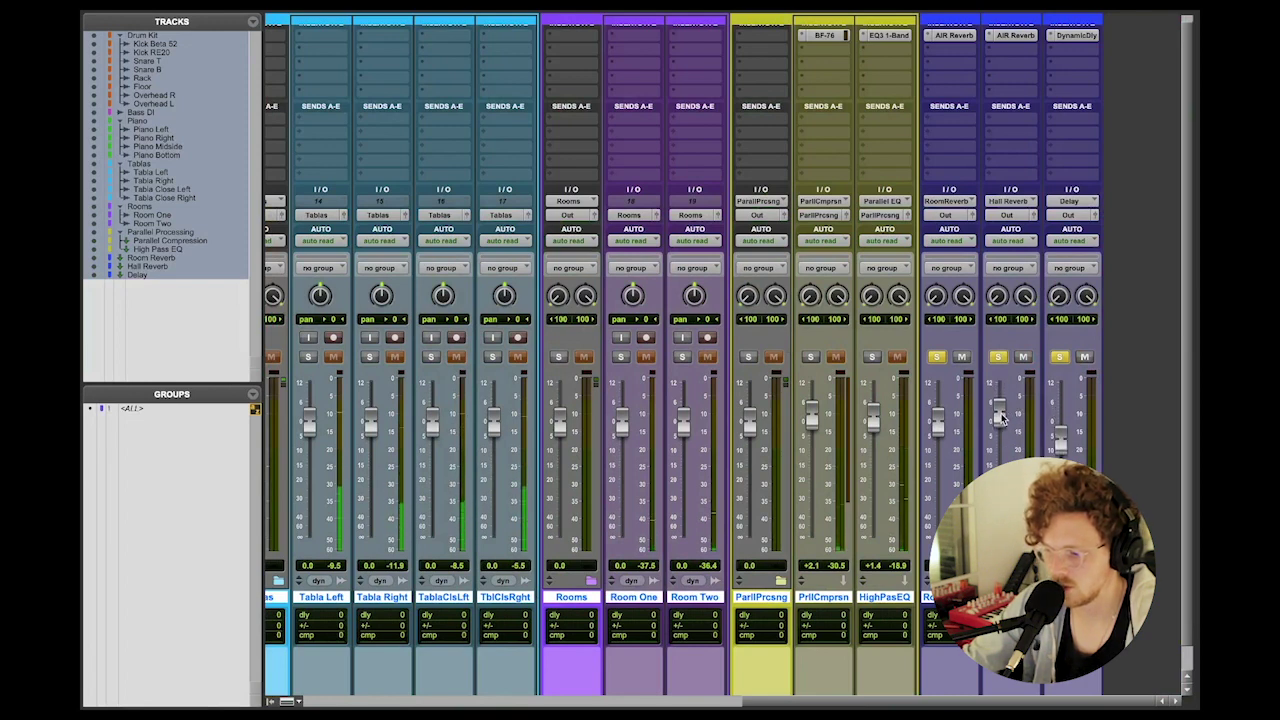
left_click_drag(1062, 436, 1062, 428)
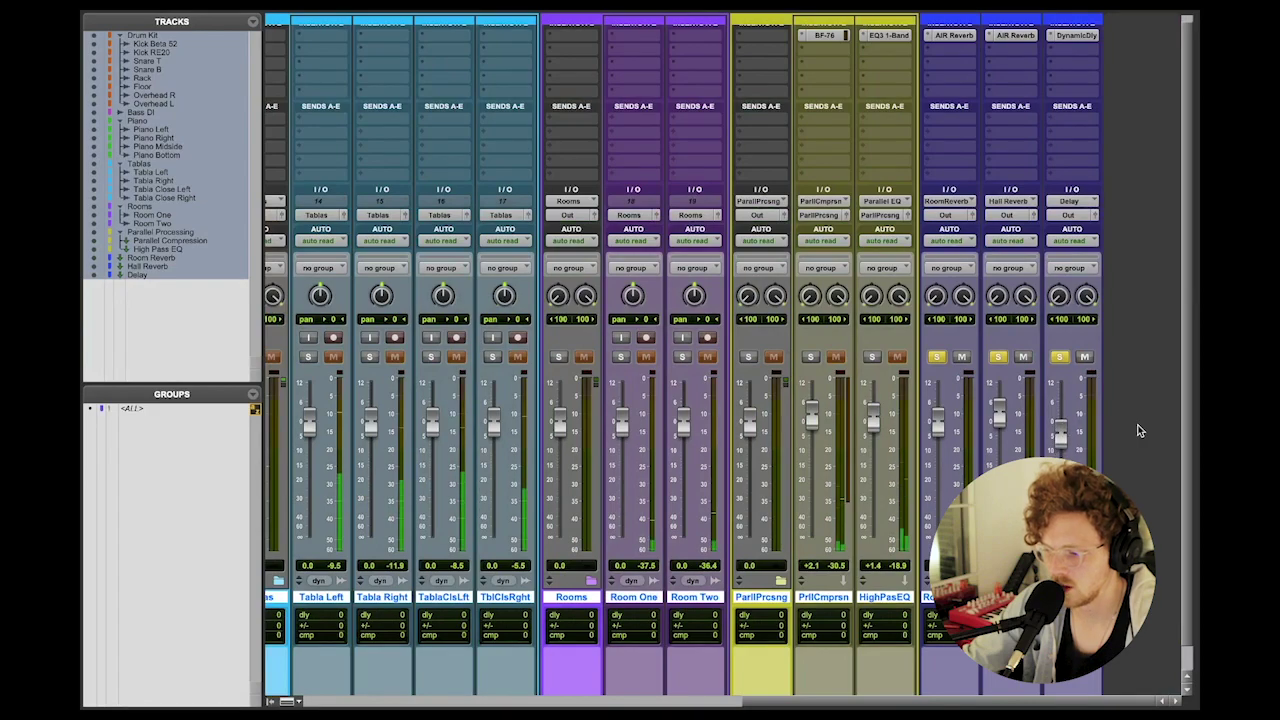
Step: Move the Room Reverb, Hall Reverb and Delay tracks into a new stereo routing folder named Modulation
key("ctrl+equal")
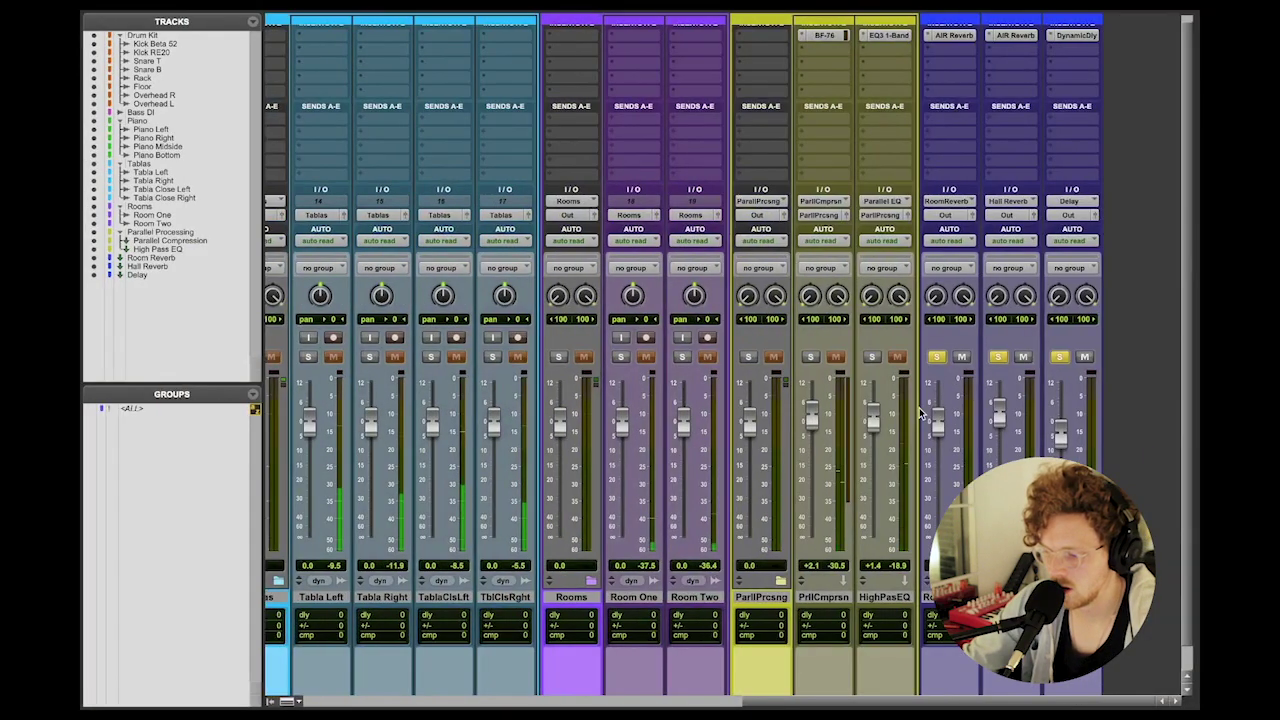
left_click_drag(150, 257, 150, 274)
right_click(940, 572)
mouse_move(940, 631)
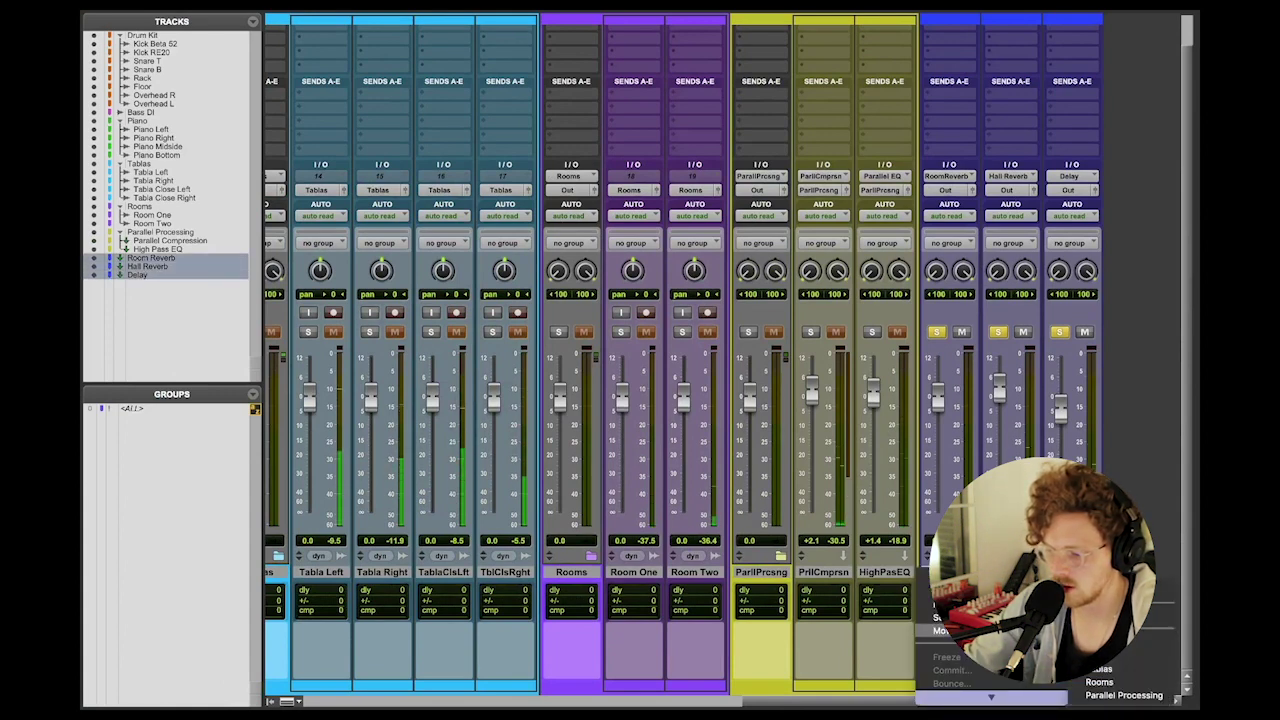
left_click(1100, 655)
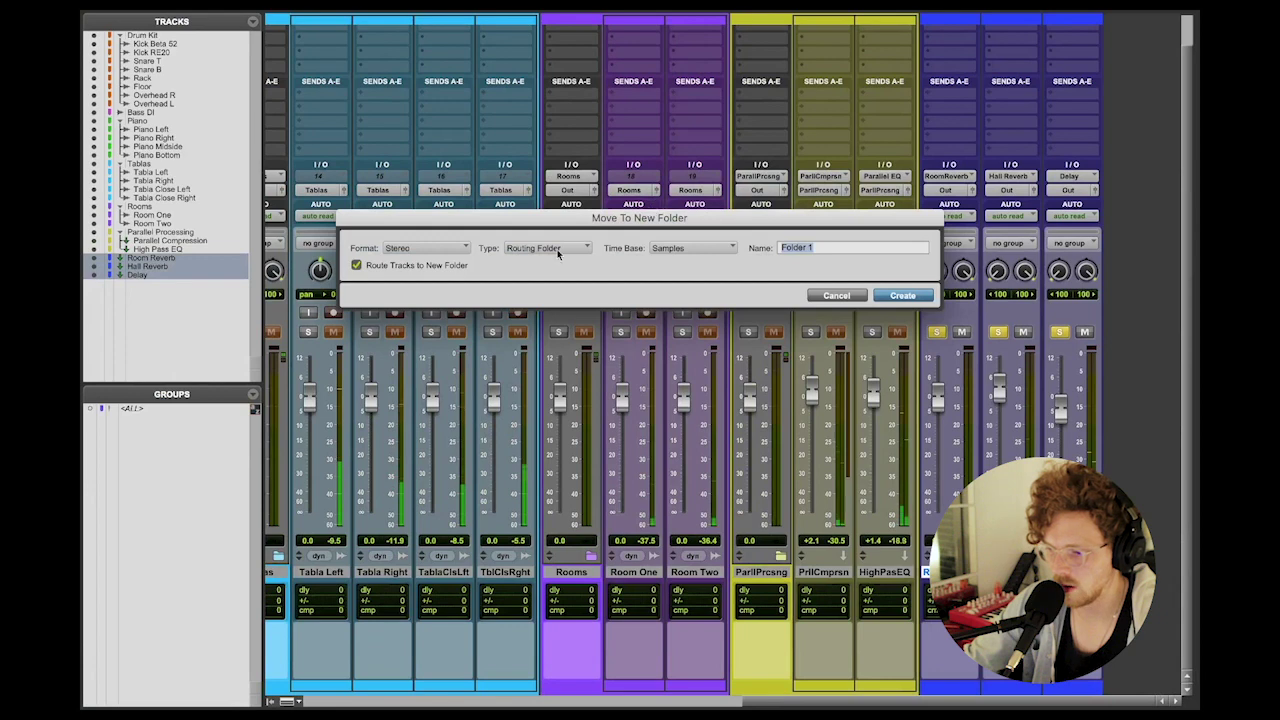
type("Mo")
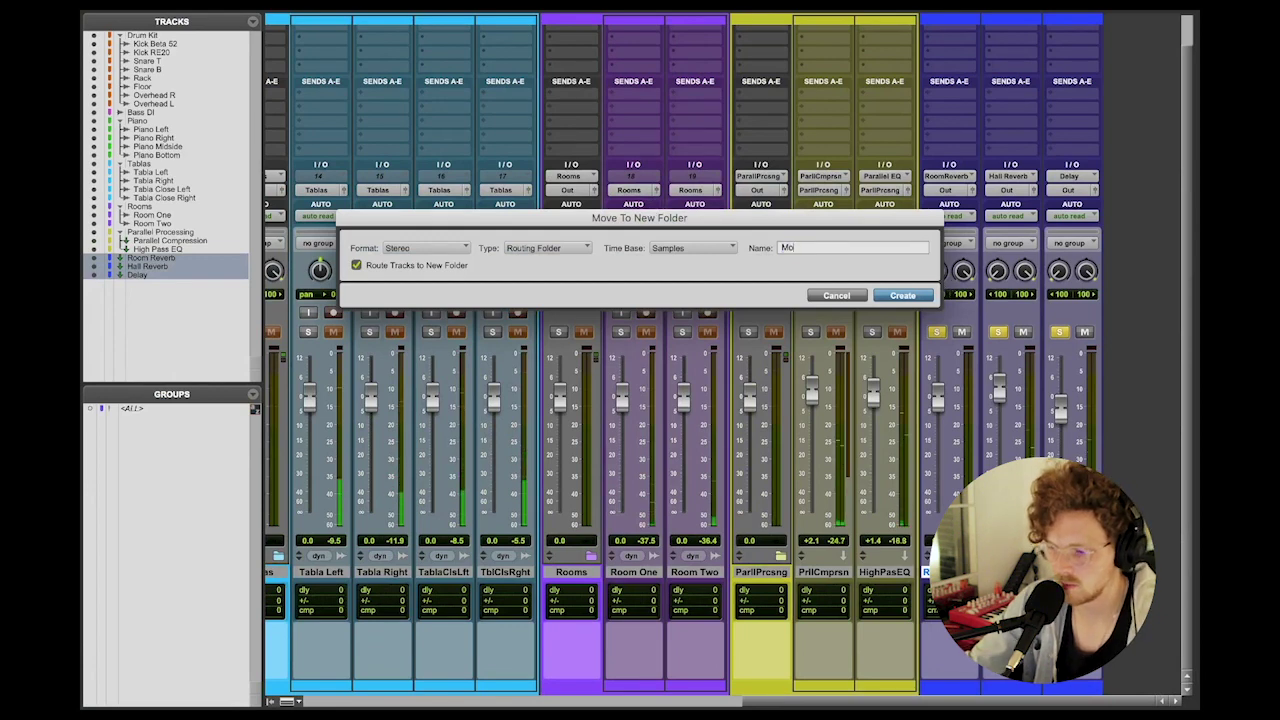
type("dulation")
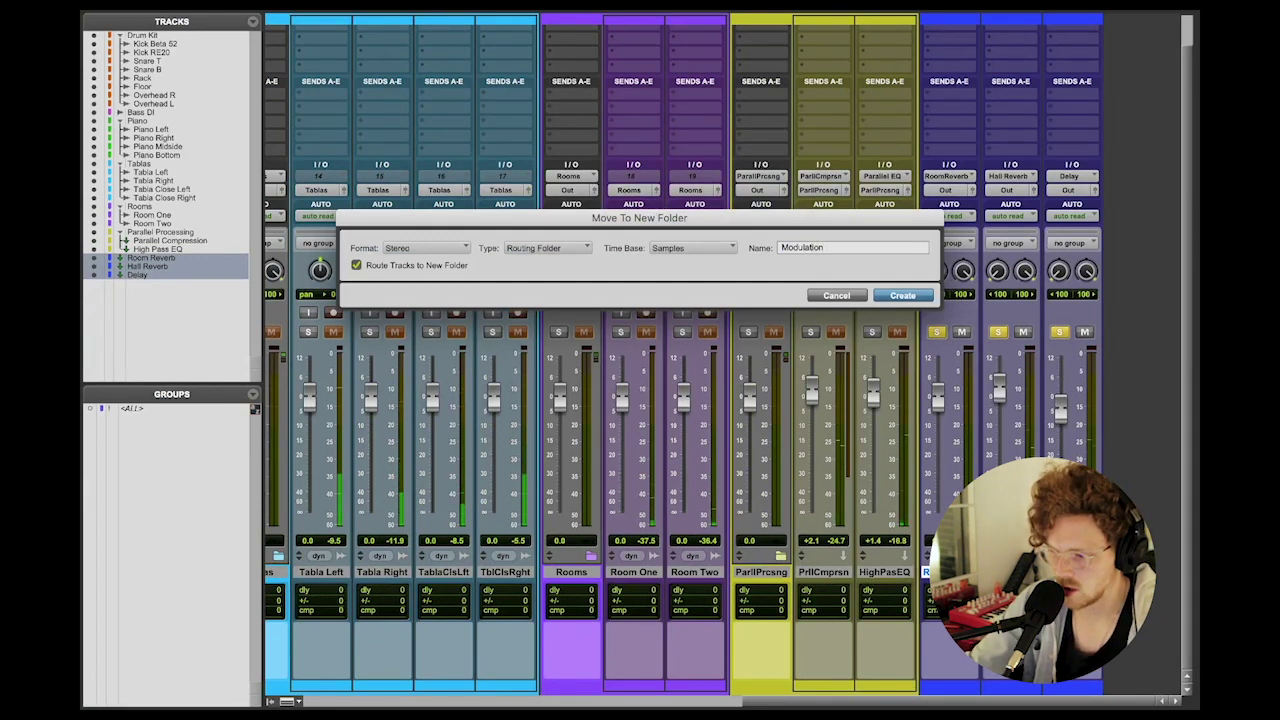